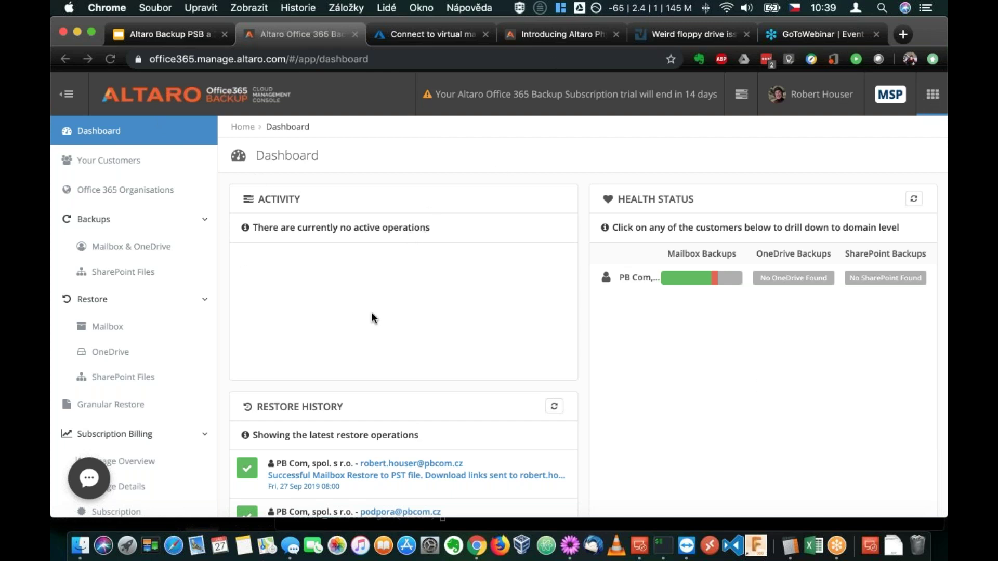
# Step: Start adding an Office 365 organisation for the customer EuroTax and enter Eurotax as its name
pyautogui.click(115, 162)
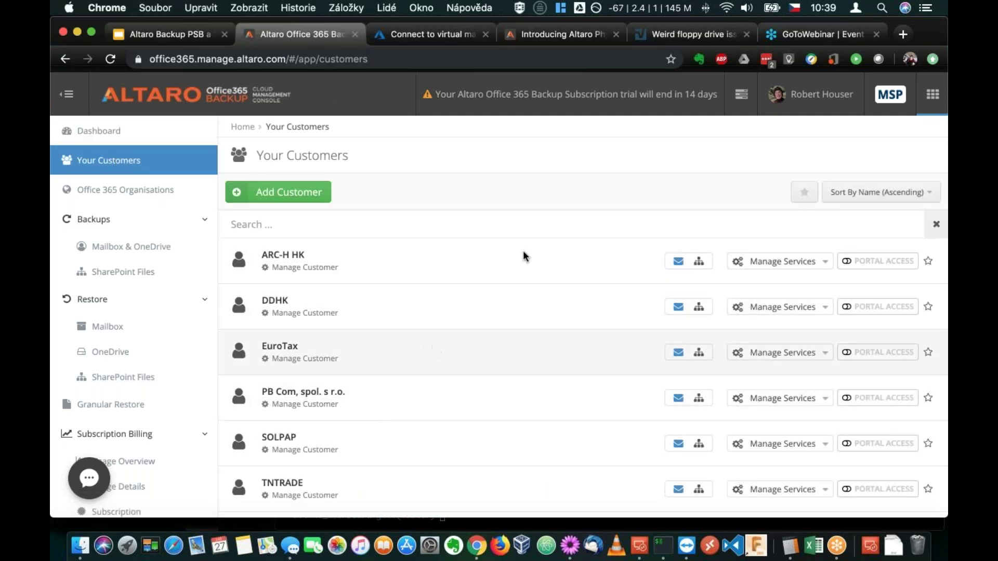
pyautogui.click(122, 196)
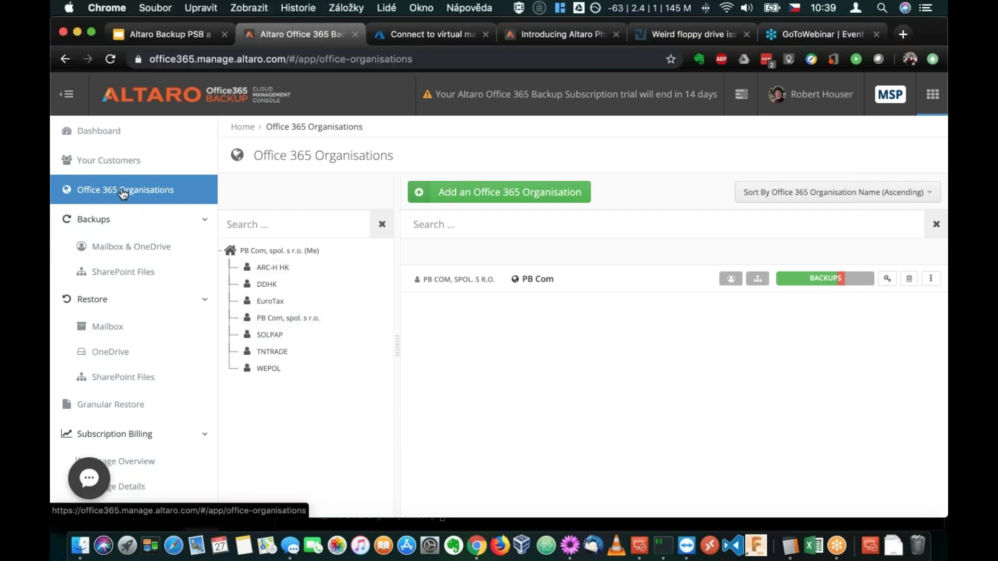
pyautogui.click(533, 198)
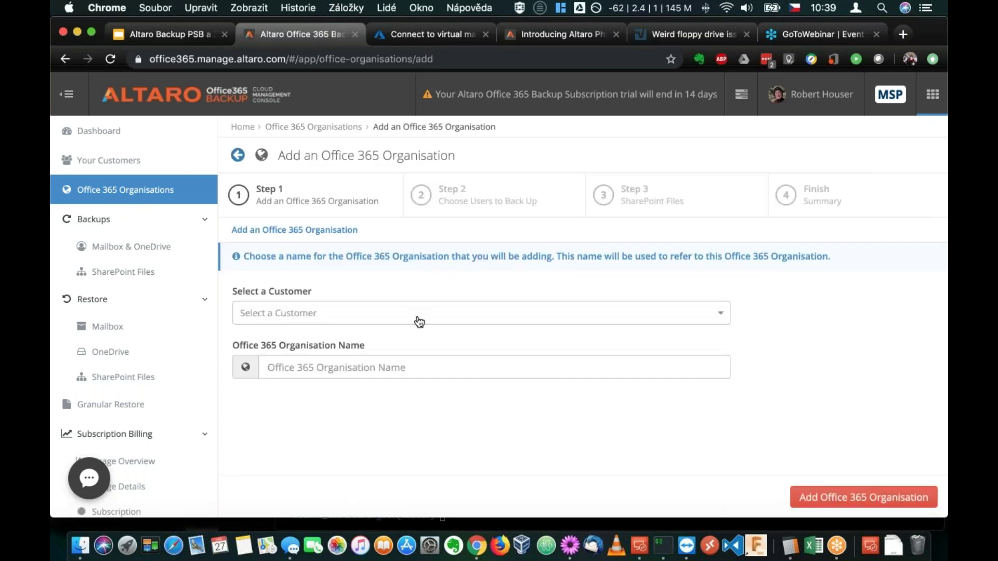
pyautogui.click(418, 319)
pyautogui.click(374, 409)
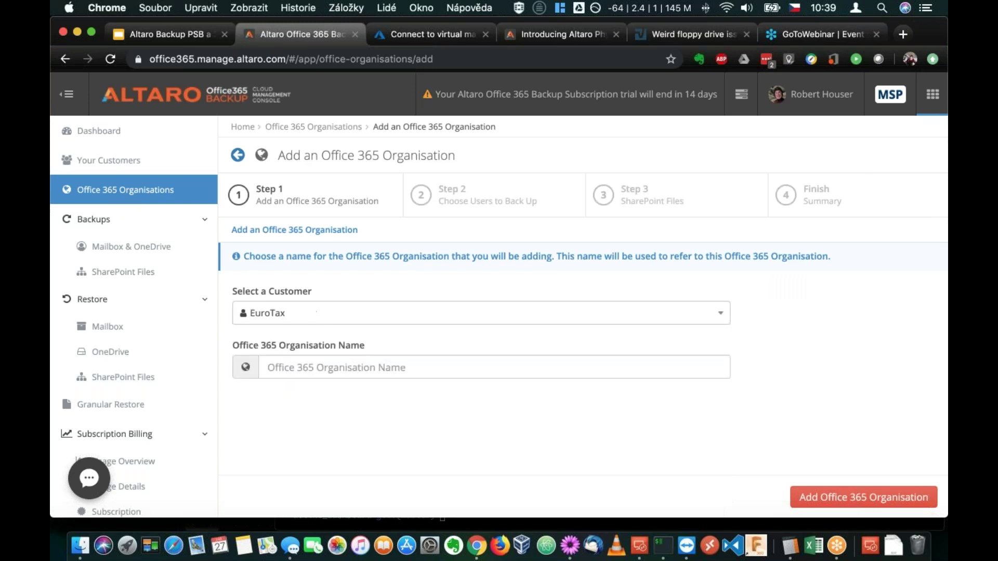
pyautogui.click(383, 368)
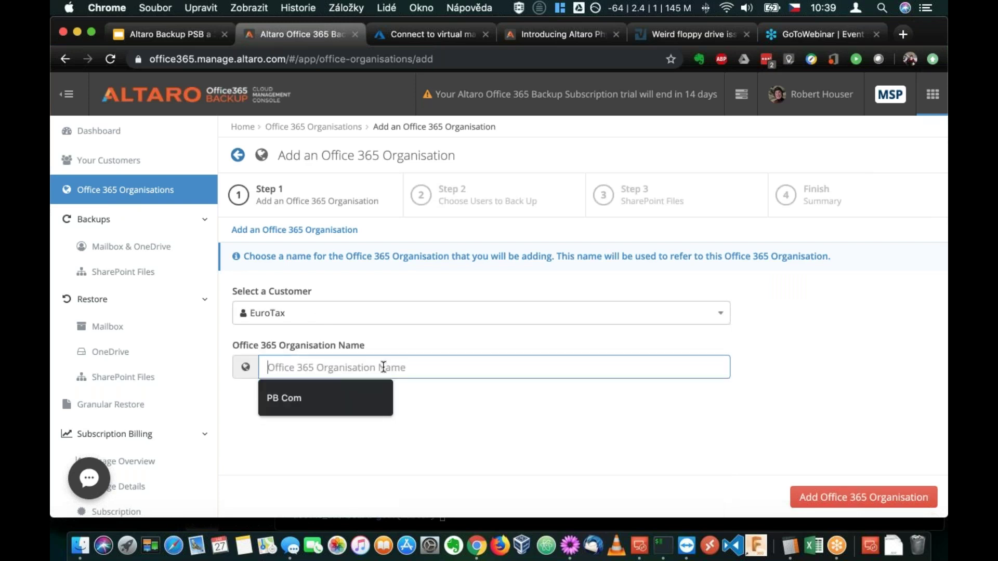
pyautogui.write('Eurotax')
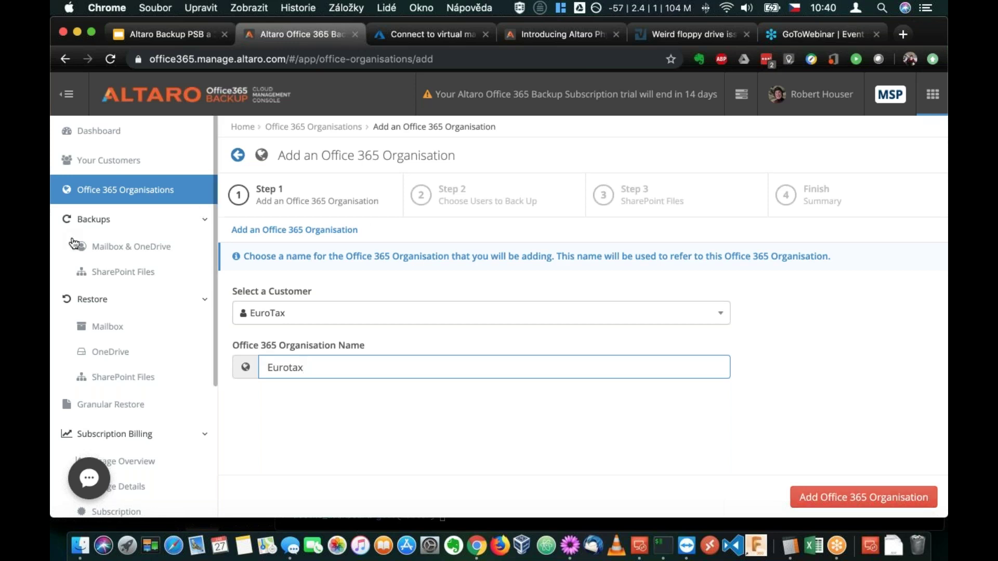
# Step: Filter the Office 365 organisations to those of the customer PB Com, spol. s r.o
pyautogui.click(118, 250)
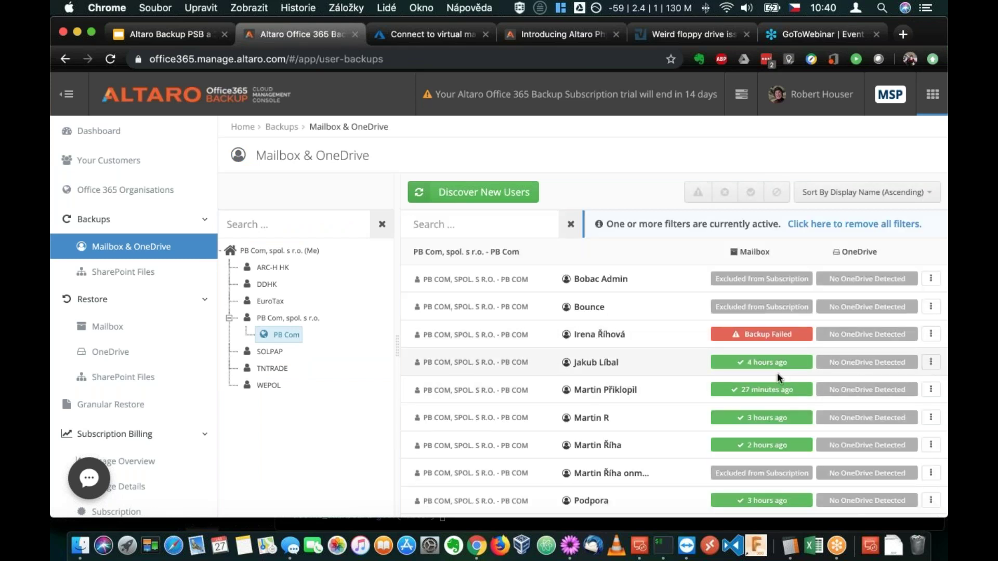
pyautogui.click(130, 190)
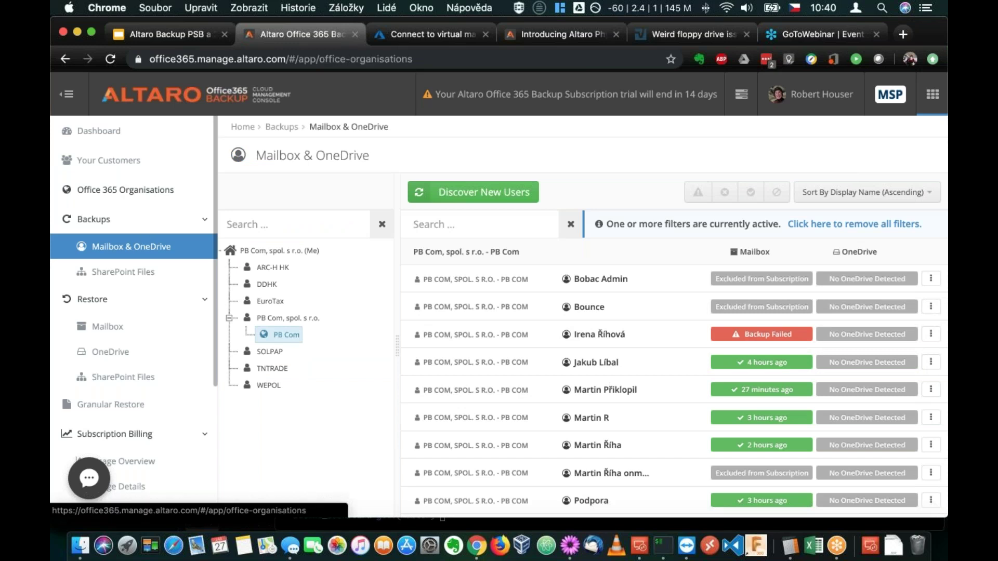
pyautogui.click(248, 318)
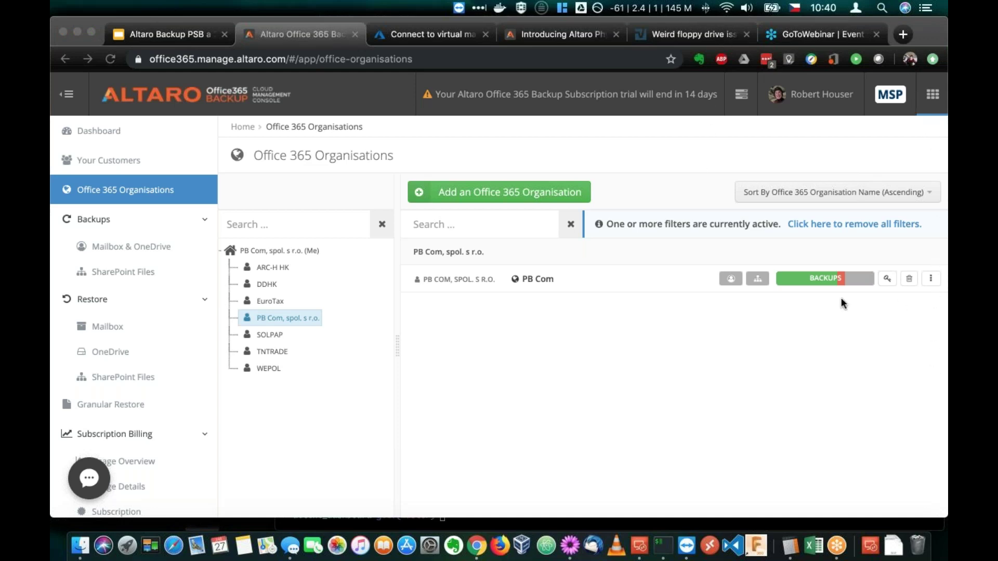
pyautogui.click(719, 307)
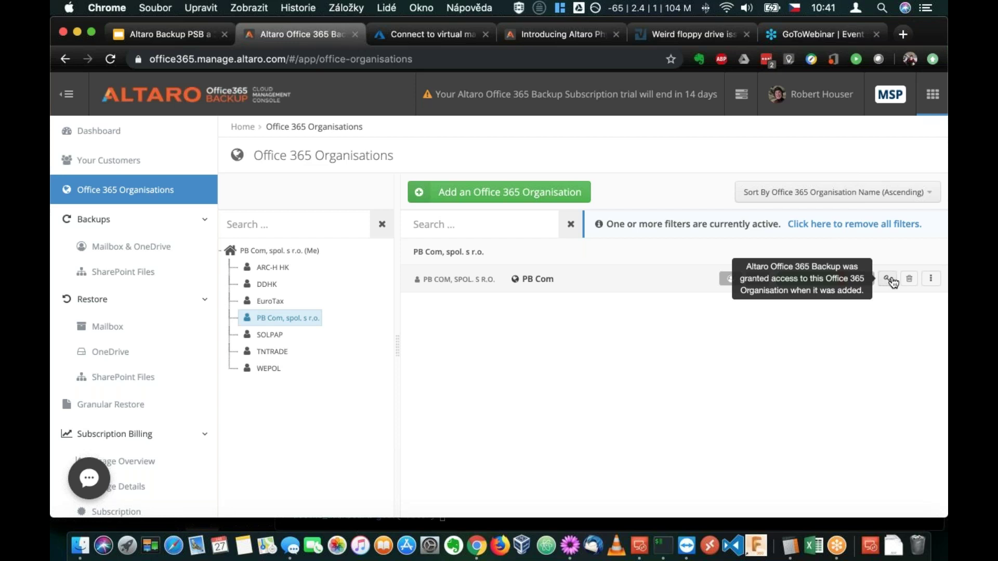
# Step: Open the PB Com organisation's mailbox and OneDrive backups and check the actions available for the first excluded mailbox
pyautogui.click(933, 281)
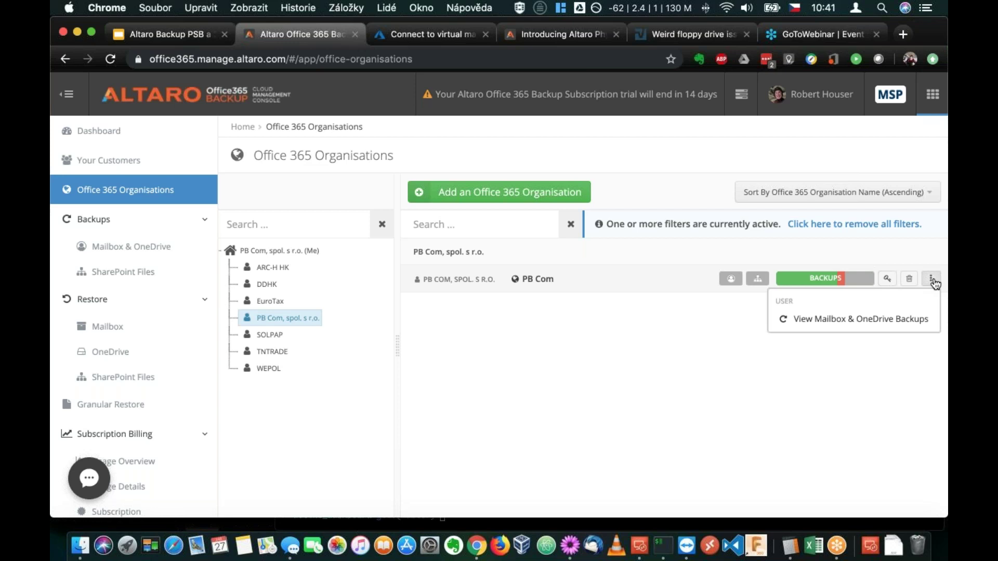
pyautogui.click(829, 320)
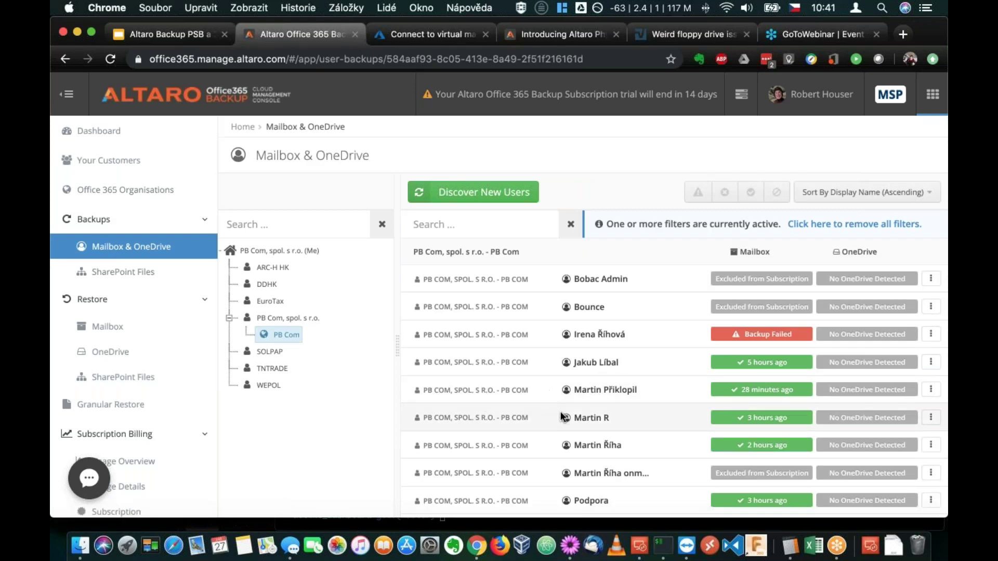
pyautogui.scroll(-3, 600, 426)
pyautogui.scroll(3, 600, 425)
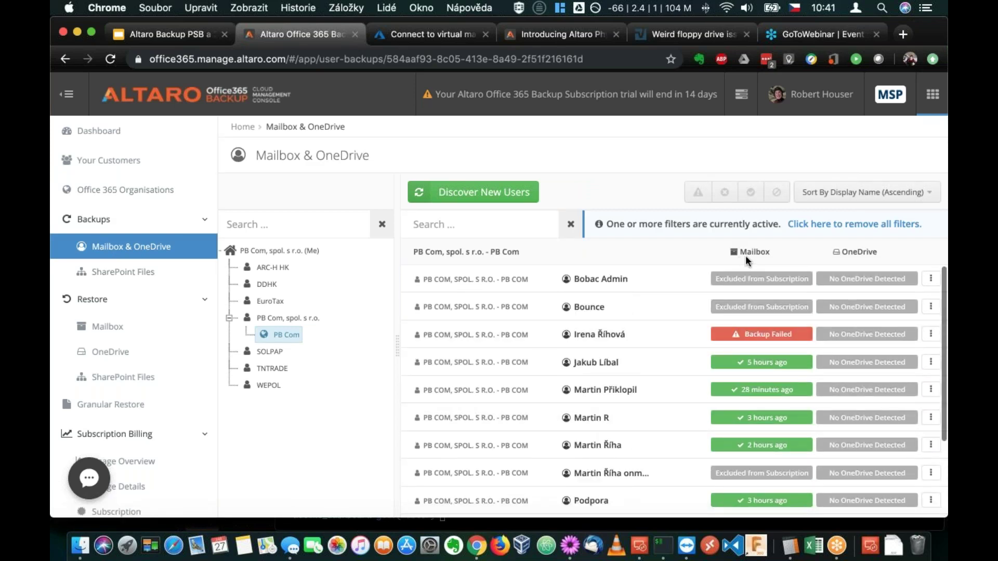
pyautogui.moveTo(755, 284)
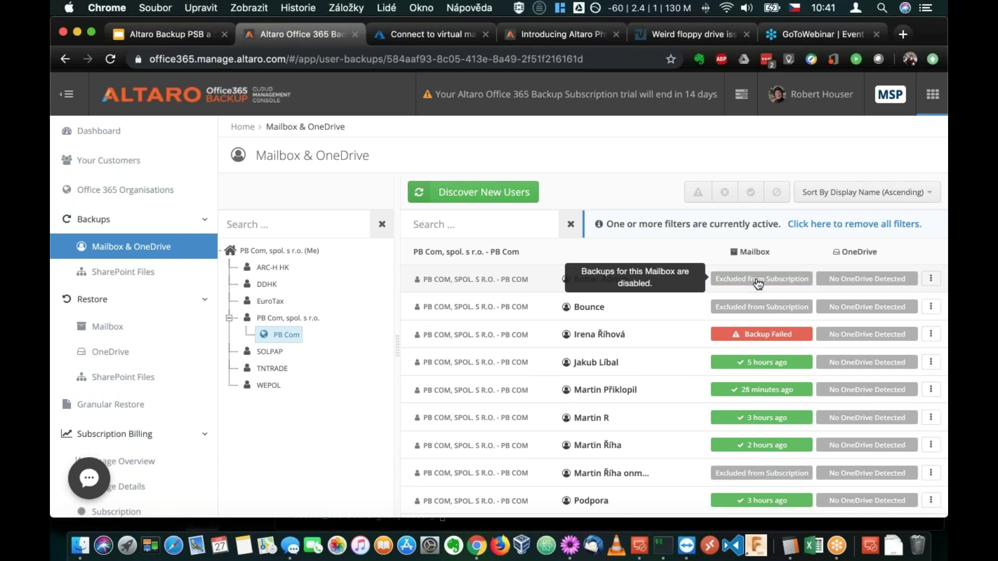
pyautogui.click(931, 280)
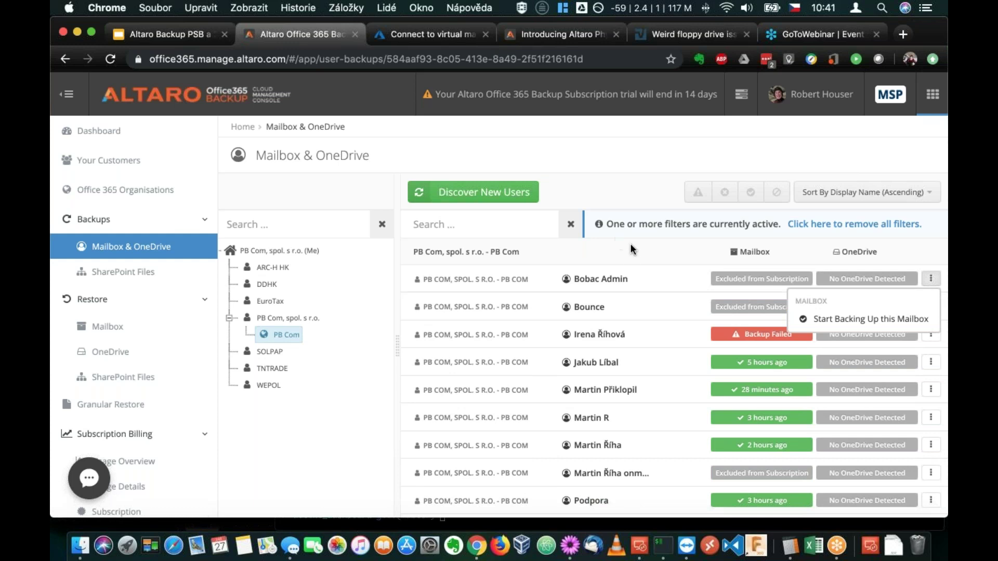
pyautogui.click(643, 301)
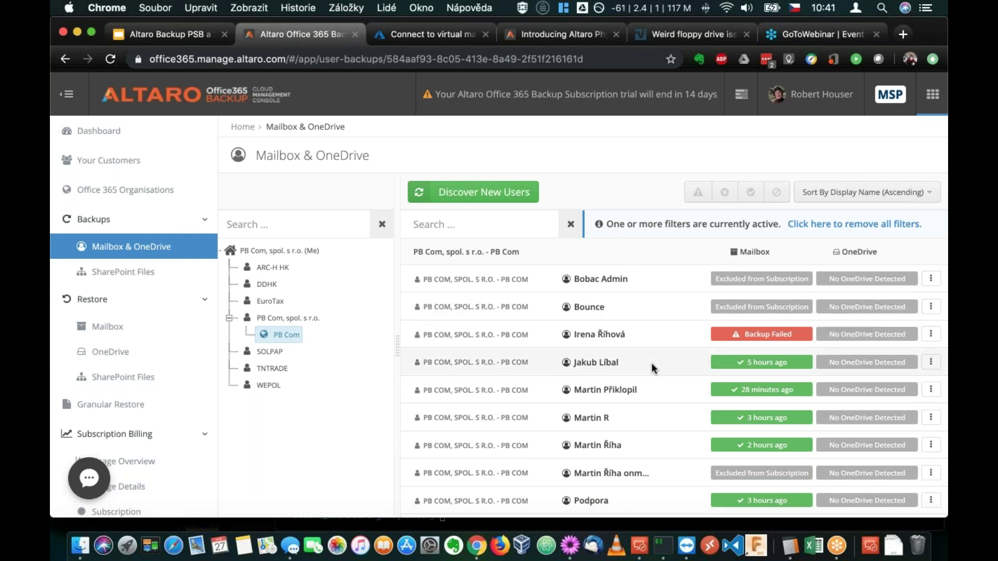
# Step: Review the remaining users' mailbox backup statuses and PB Com's SharePoint file backups
pyautogui.scroll(-3, 650, 363)
pyautogui.scroll(-1, 651, 362)
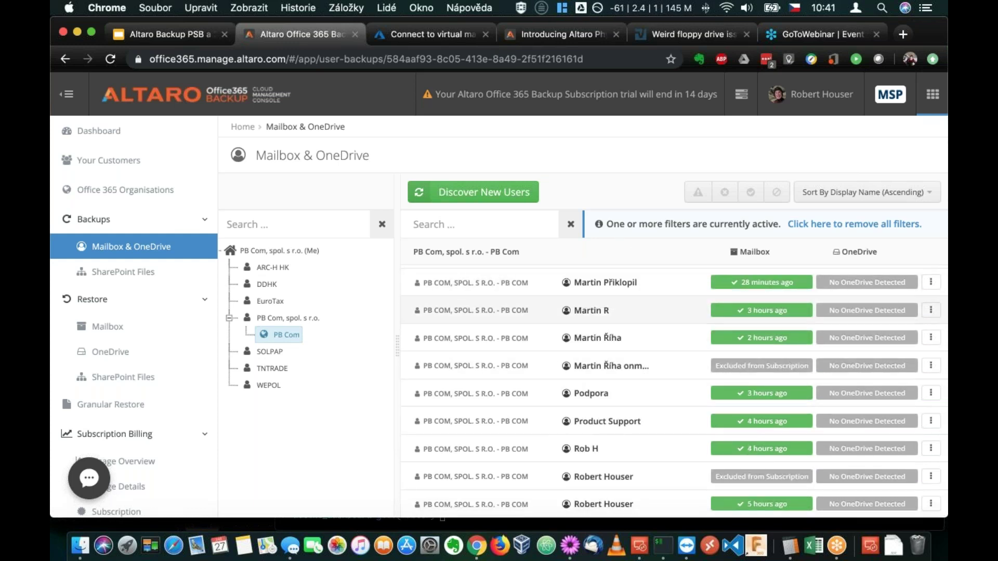
pyautogui.moveTo(779, 455)
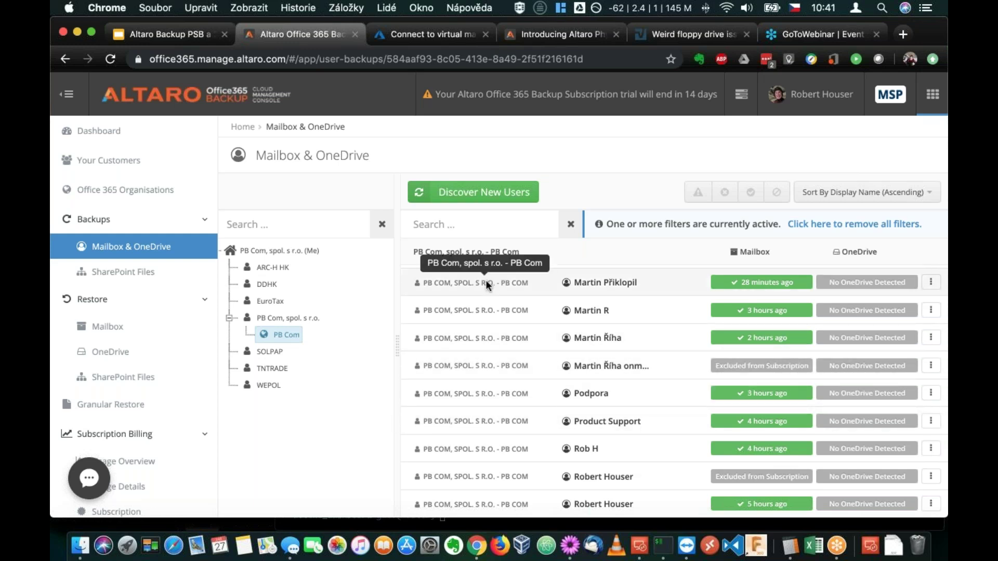
pyautogui.click(111, 272)
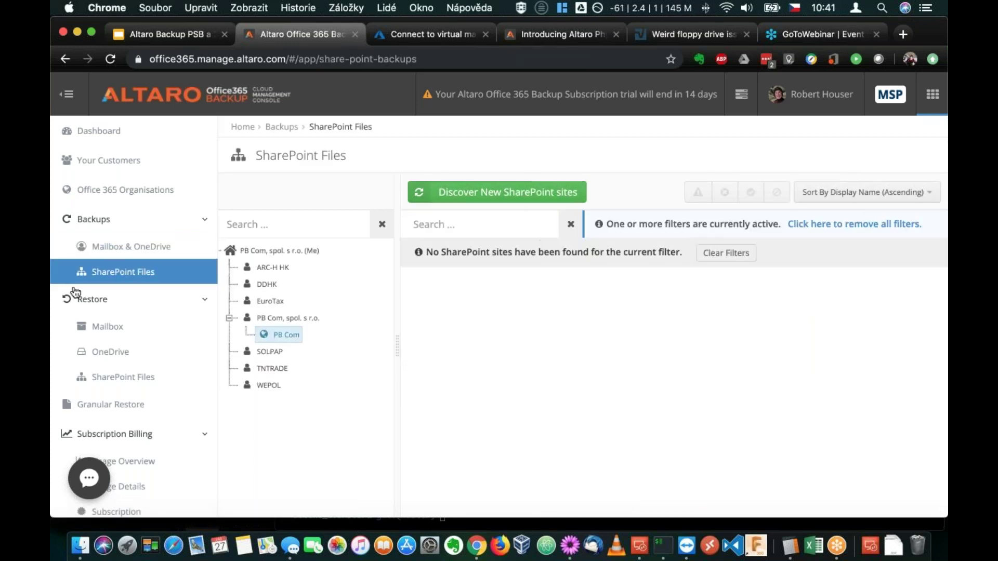
pyautogui.click(123, 250)
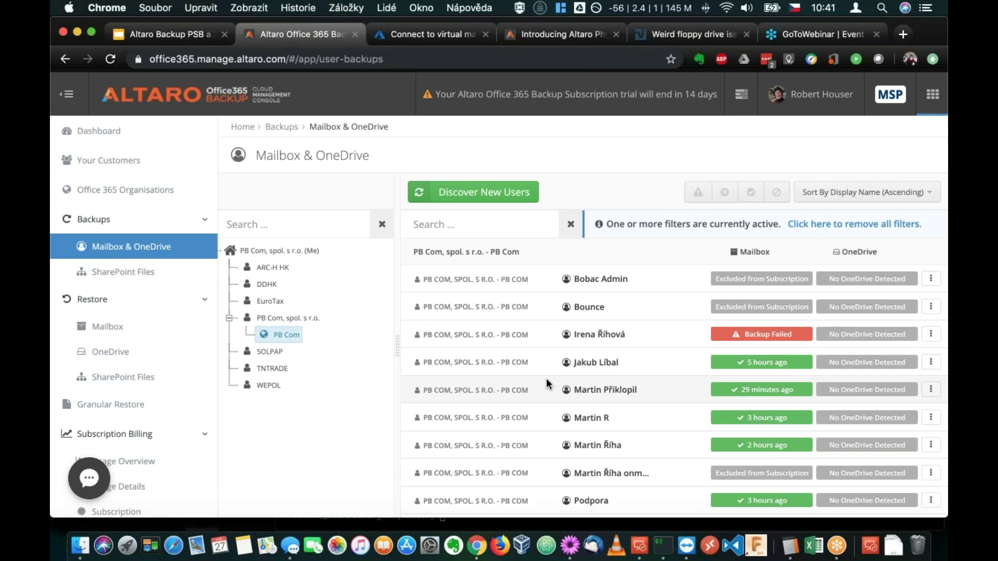
# Step: Start a mailbox restore with PB Com, spol. s r.o. as the customer and PB Com as the Office 365 organisation
pyautogui.click(99, 329)
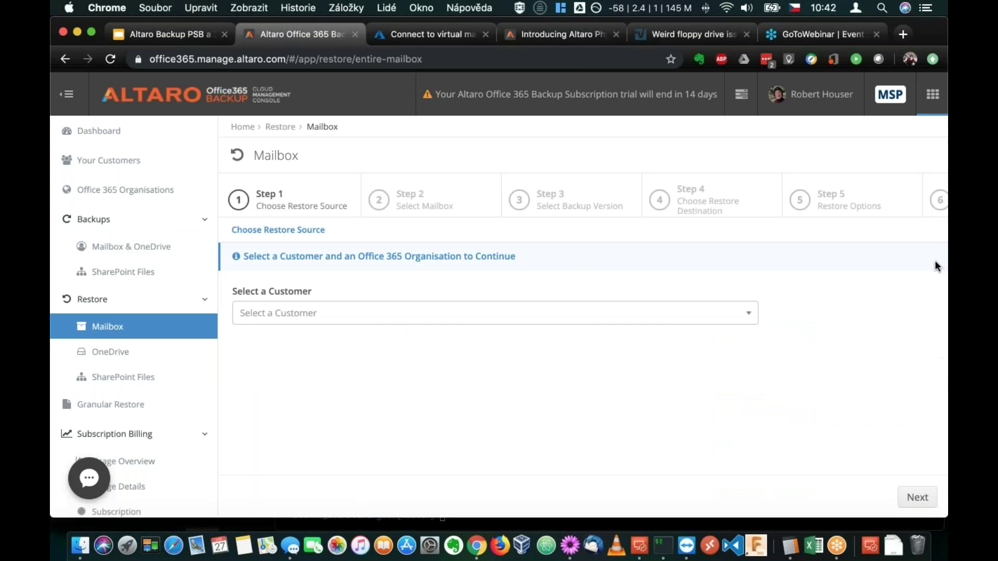
pyautogui.click(308, 315)
pyautogui.press('Return')
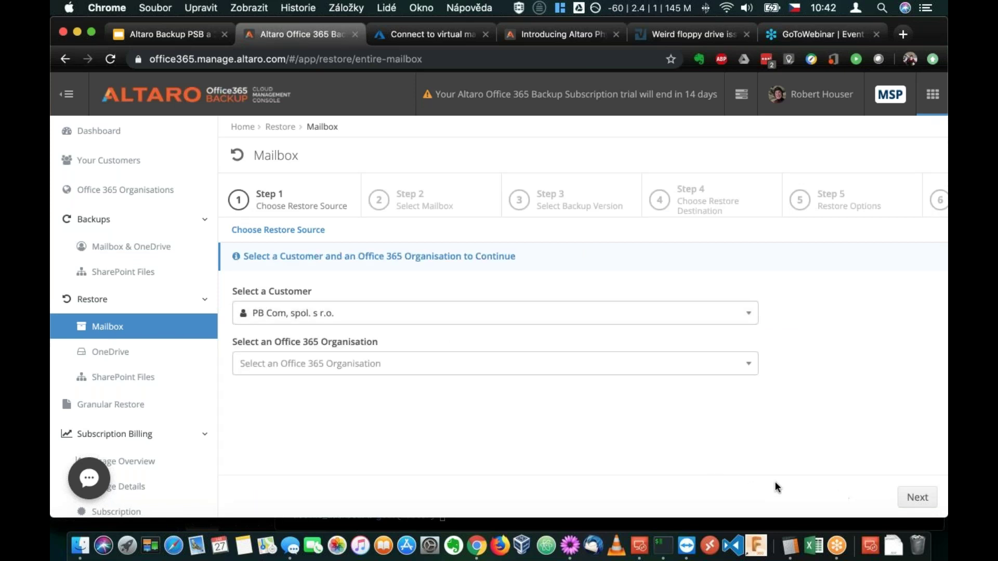
pyautogui.click(347, 364)
pyautogui.press('Return')
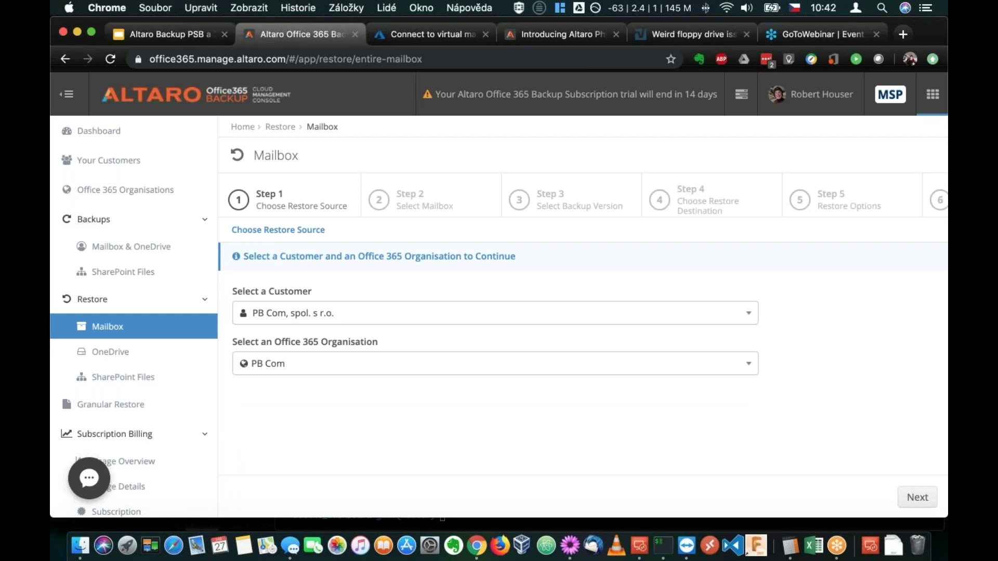
pyautogui.click(917, 498)
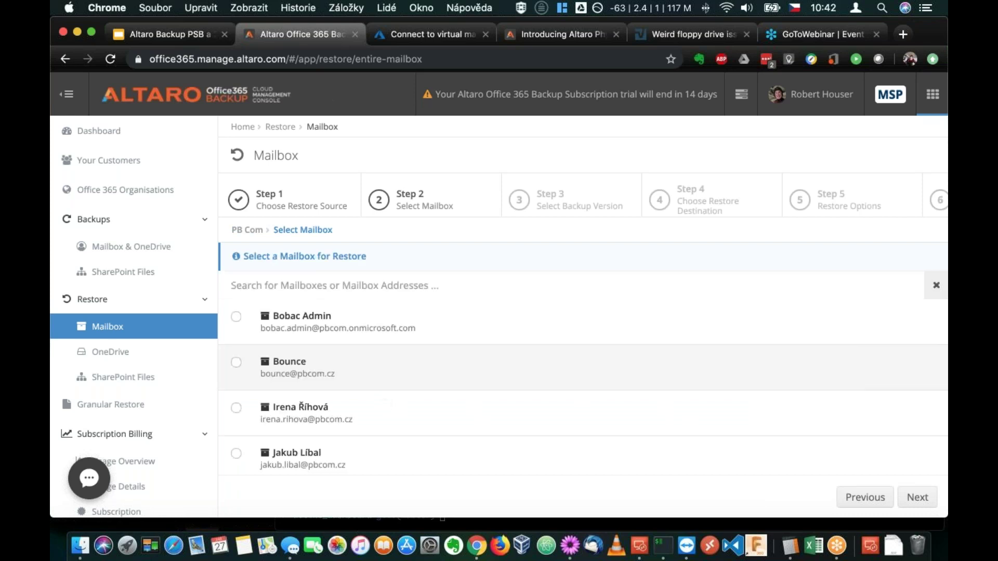
# Step: Choose the administrator's mailbox on the pbcom.cz domain, at the end of the list, for the restore
pyautogui.scroll(-3, 427, 410)
pyautogui.scroll(-5, 429, 411)
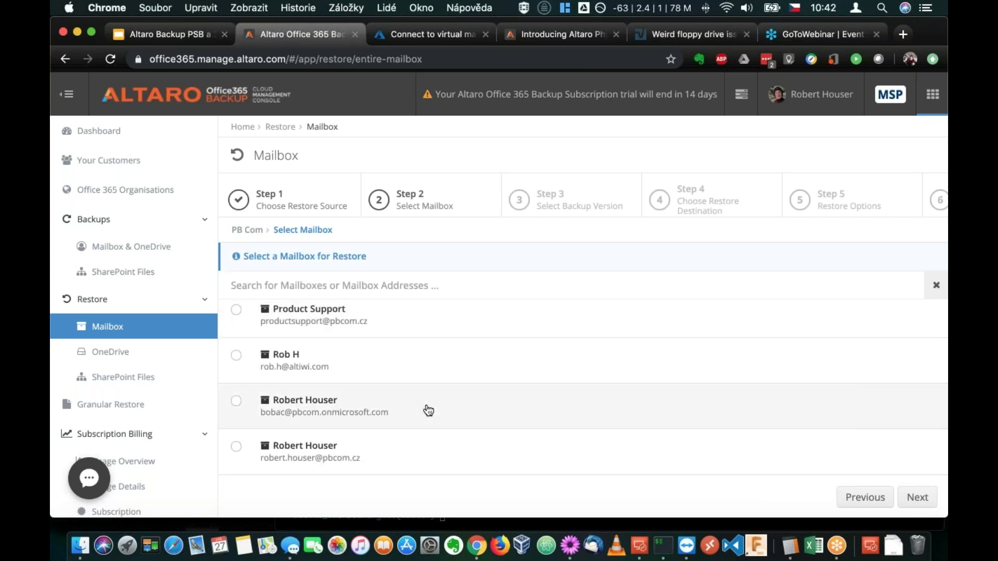
pyautogui.click(236, 446)
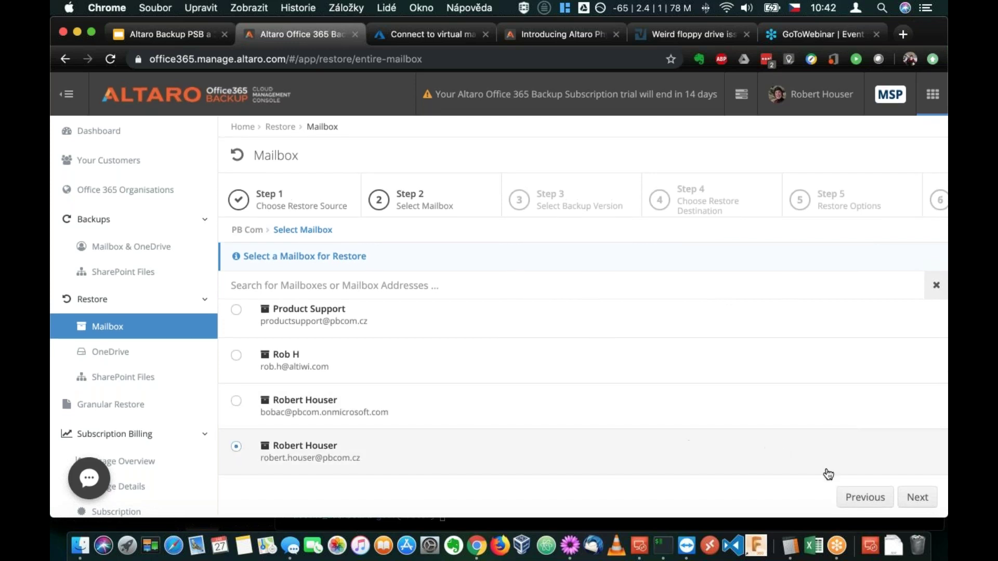
pyautogui.click(924, 500)
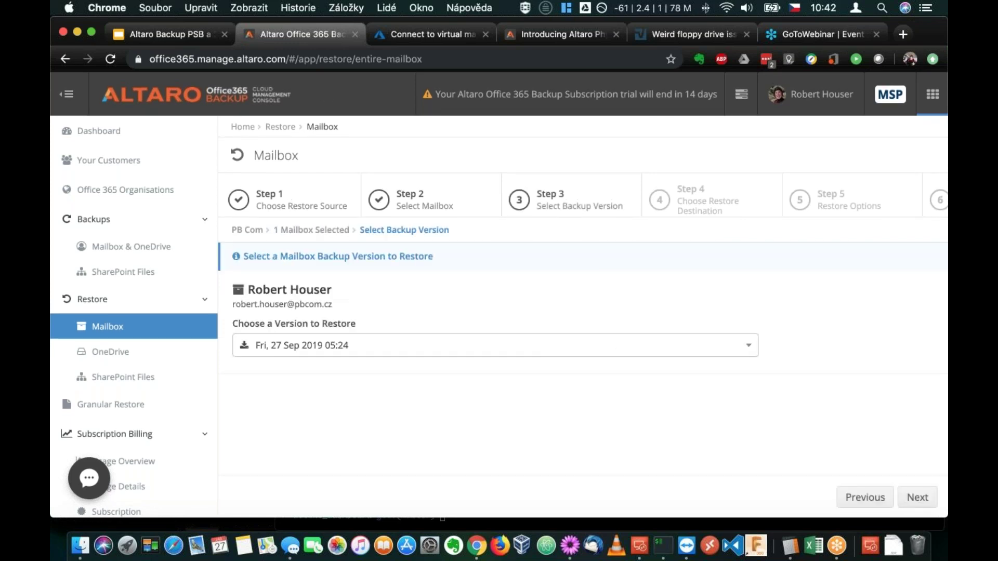
# Step: Select the Fri, 27 Sep 2019 05:24 backup version of the mailbox for the restore
pyautogui.click(428, 347)
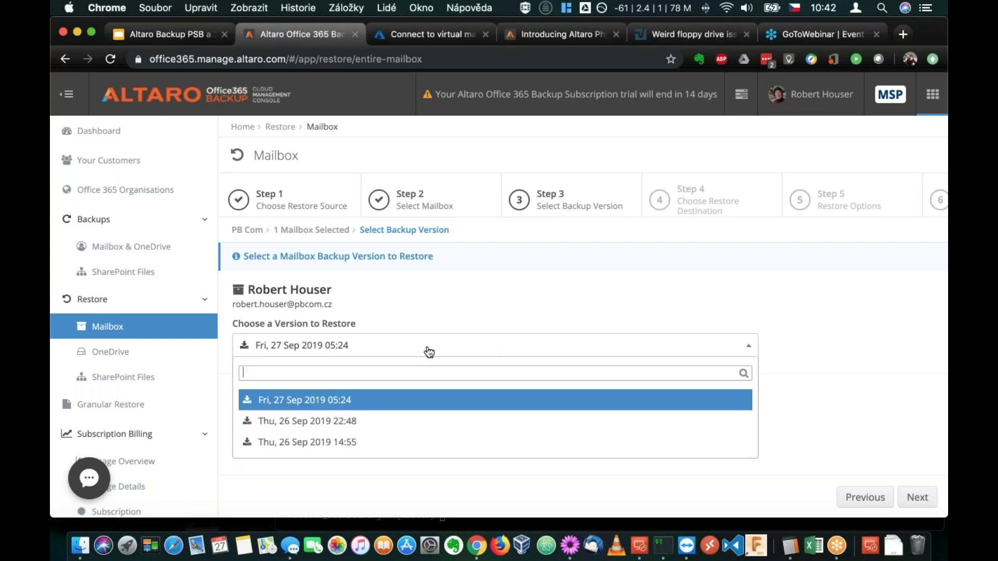
pyautogui.click(372, 403)
pyautogui.click(918, 497)
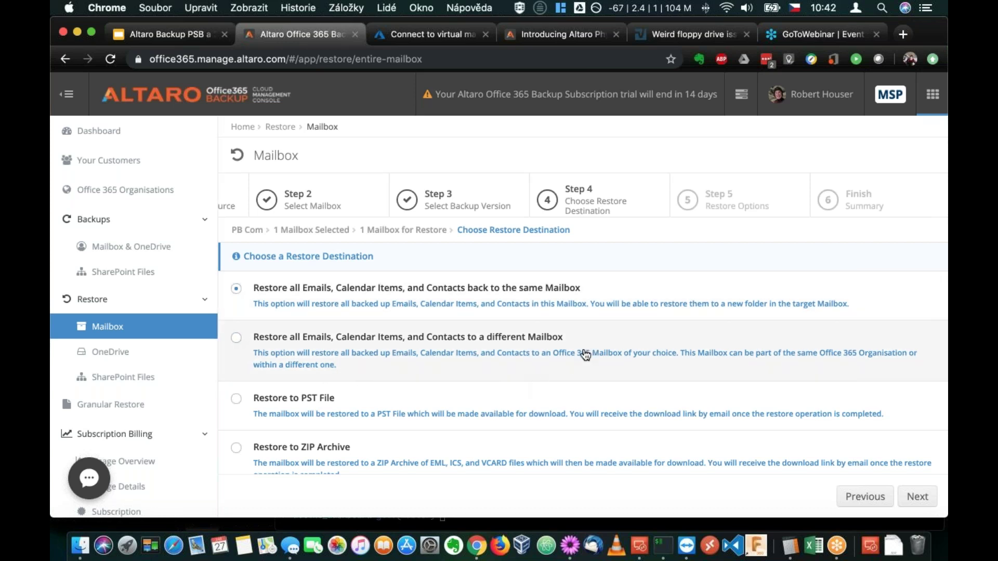
# Step: Set the restore destination to a PST file and proceed to the restore options
pyautogui.scroll(-1, 488, 389)
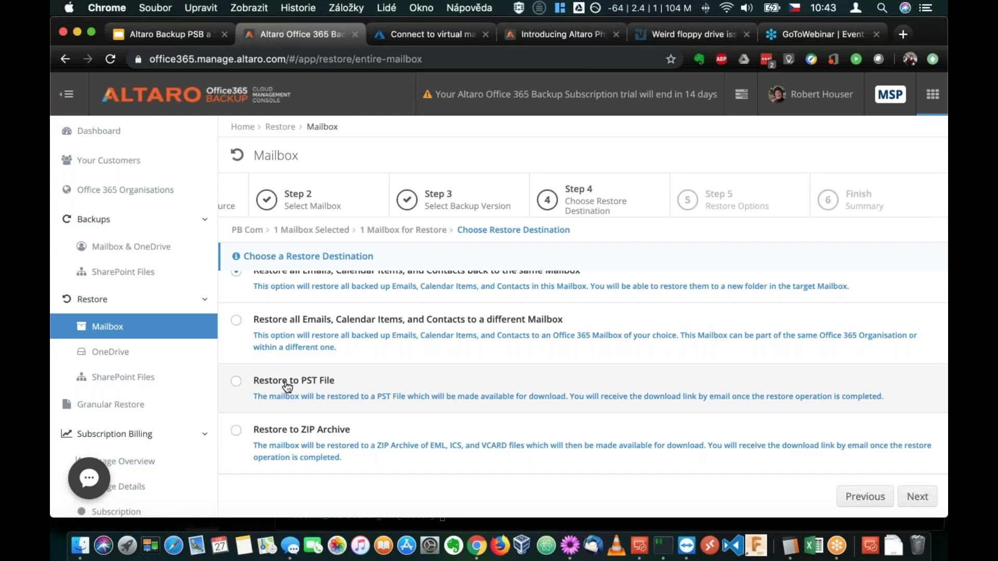
pyautogui.click(237, 383)
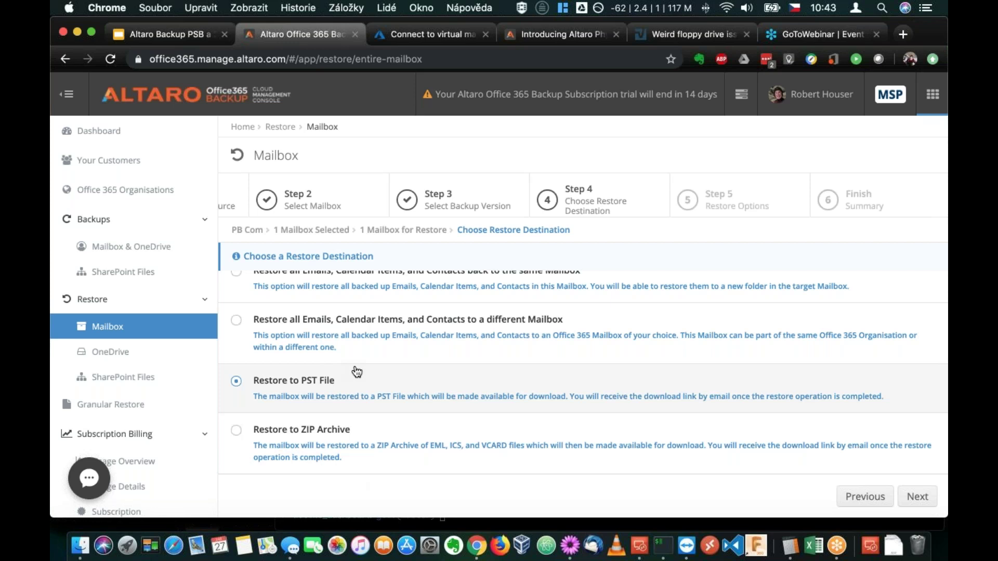
pyautogui.click(917, 496)
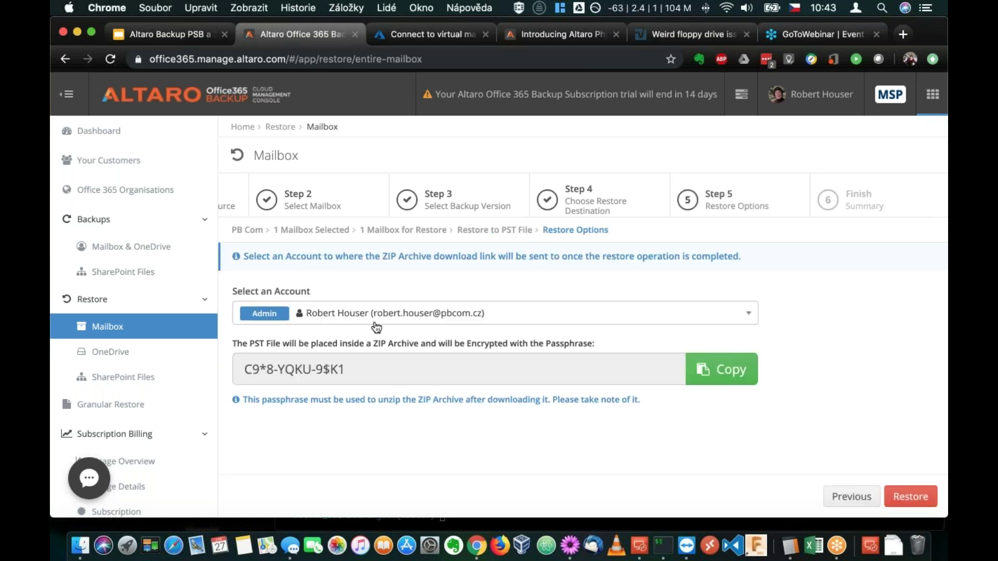
# Step: Check which accounts are available to receive the ZIP archive download link
pyautogui.click(391, 319)
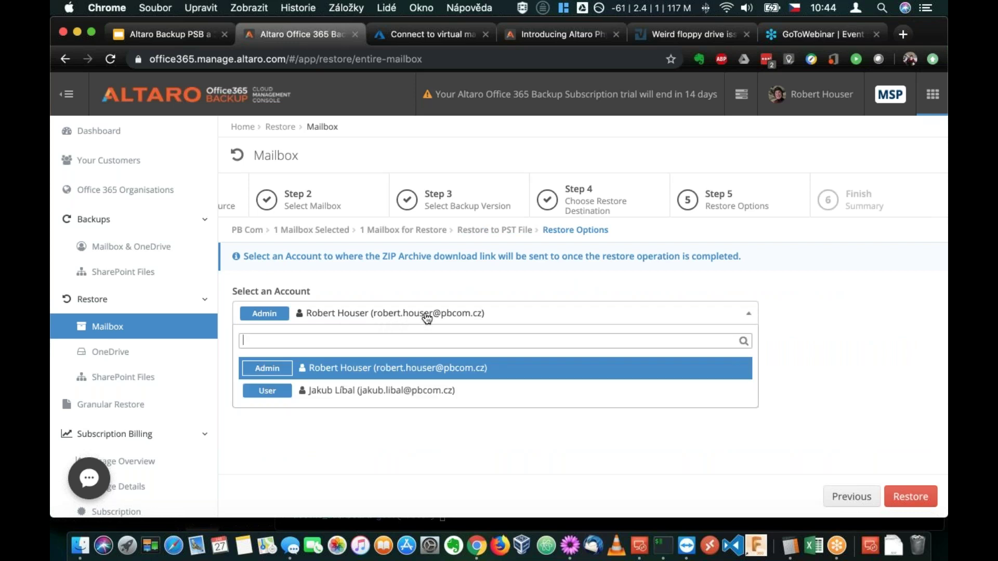
pyautogui.click(479, 319)
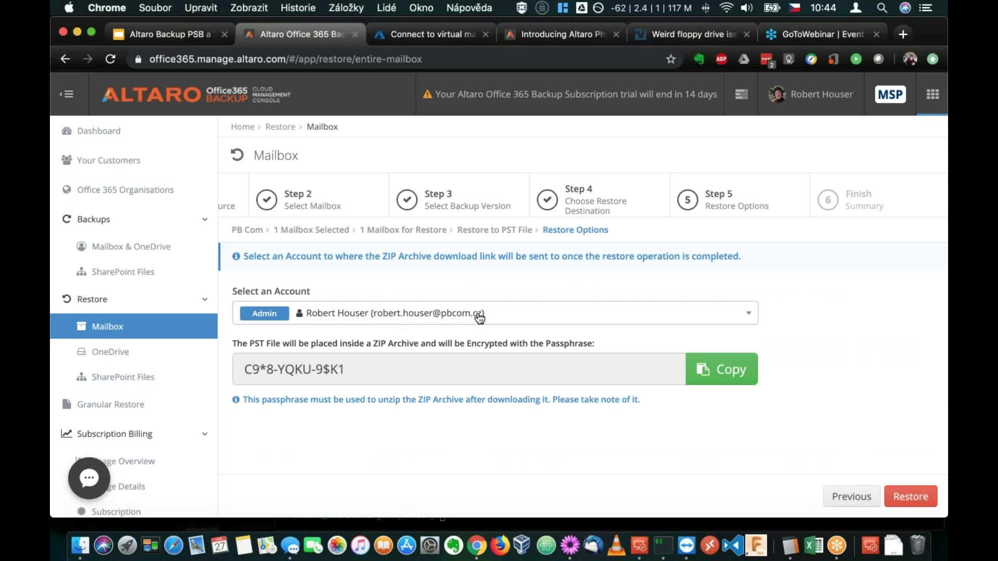
pyautogui.click(479, 318)
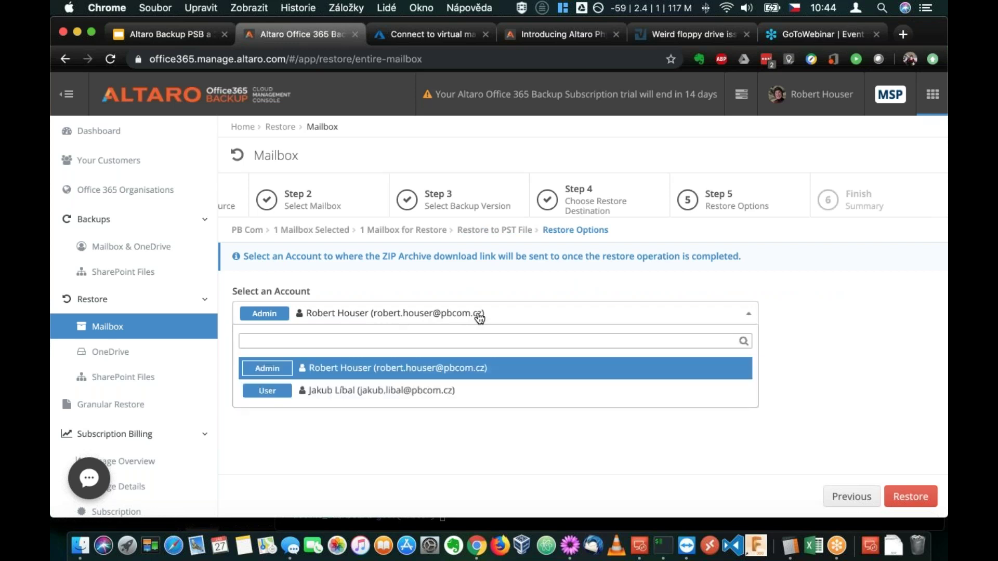
pyautogui.click(479, 318)
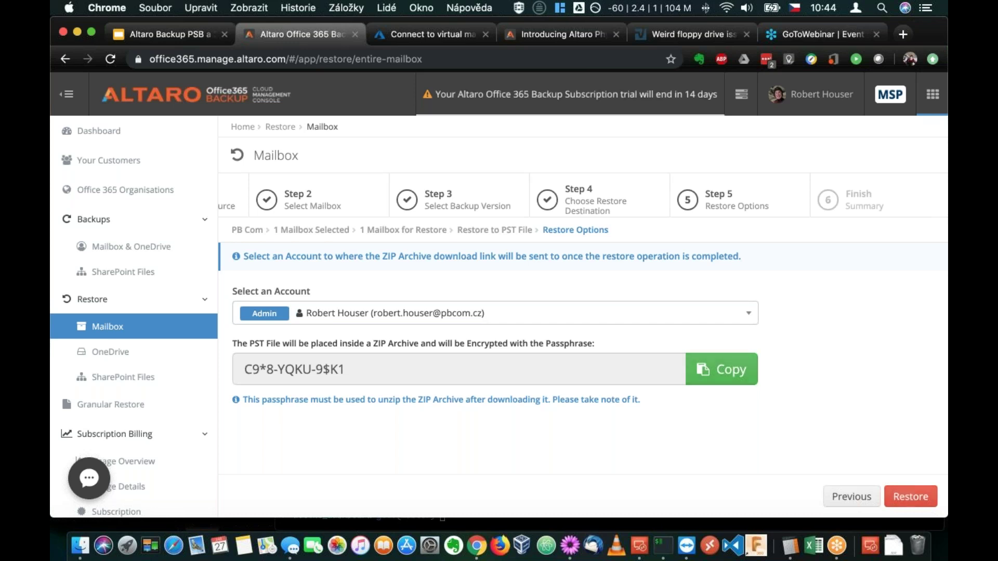
# Step: Open Outlook webmail in a new browser tab and display the Notifikace subfolder of the inbox
pyautogui.click(904, 34)
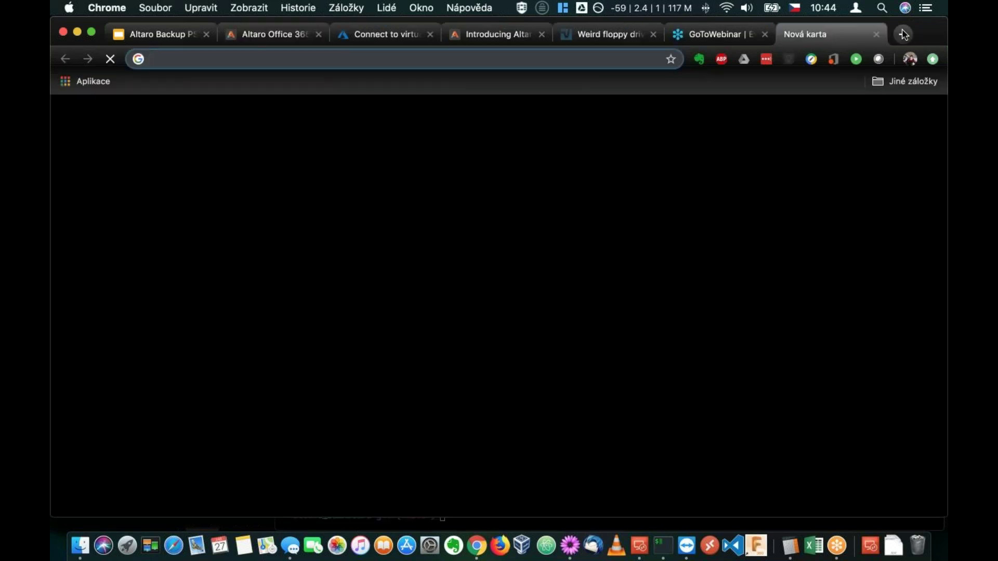
pyautogui.write('outl')
pyautogui.press('Return')
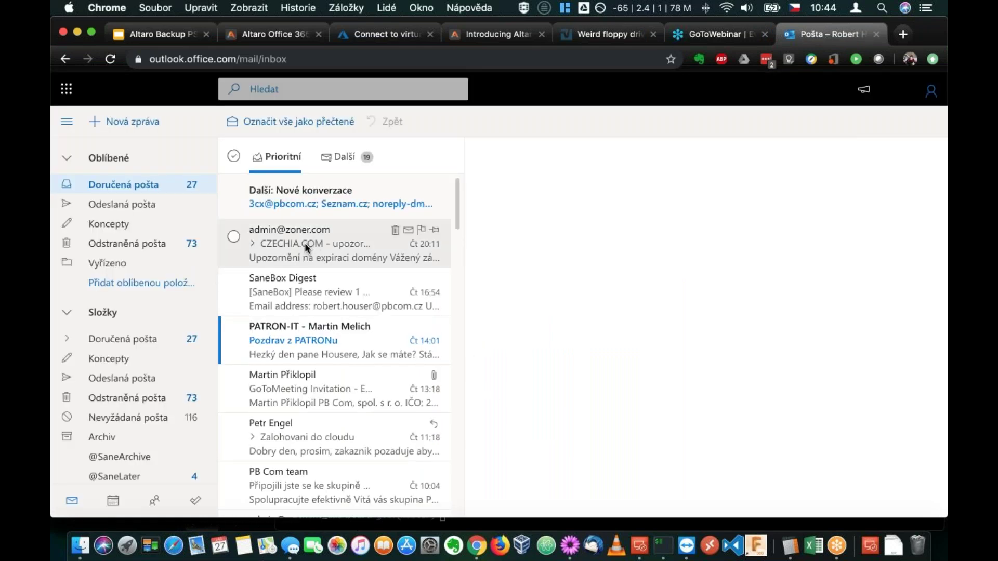
pyautogui.scroll(-2, 80, 290)
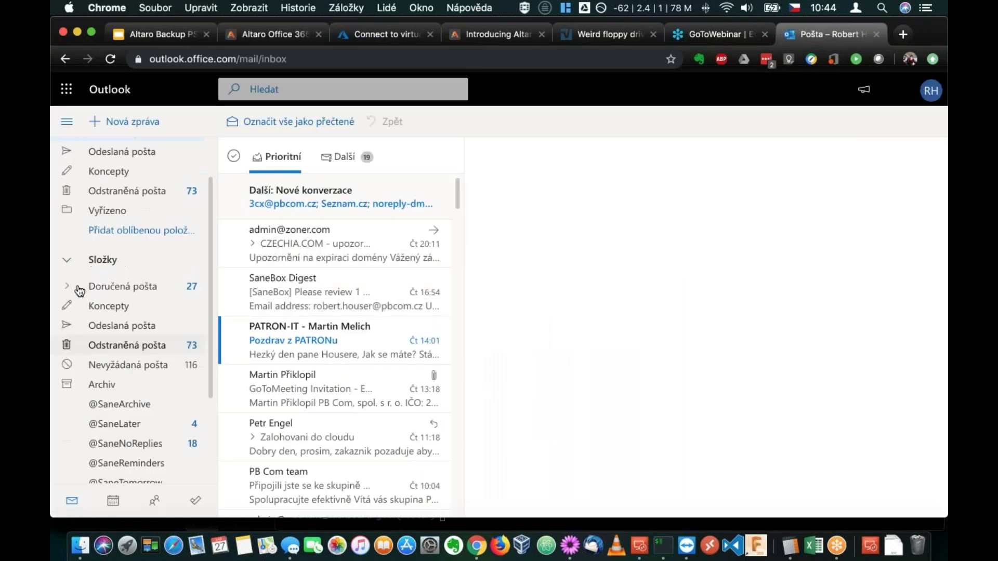
pyautogui.click(67, 286)
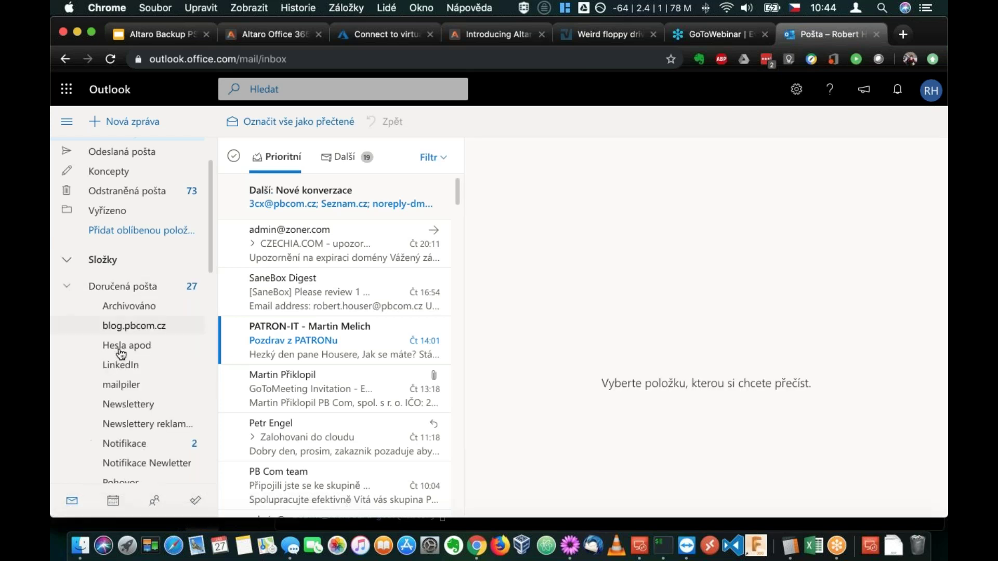
pyautogui.scroll(-6, 119, 353)
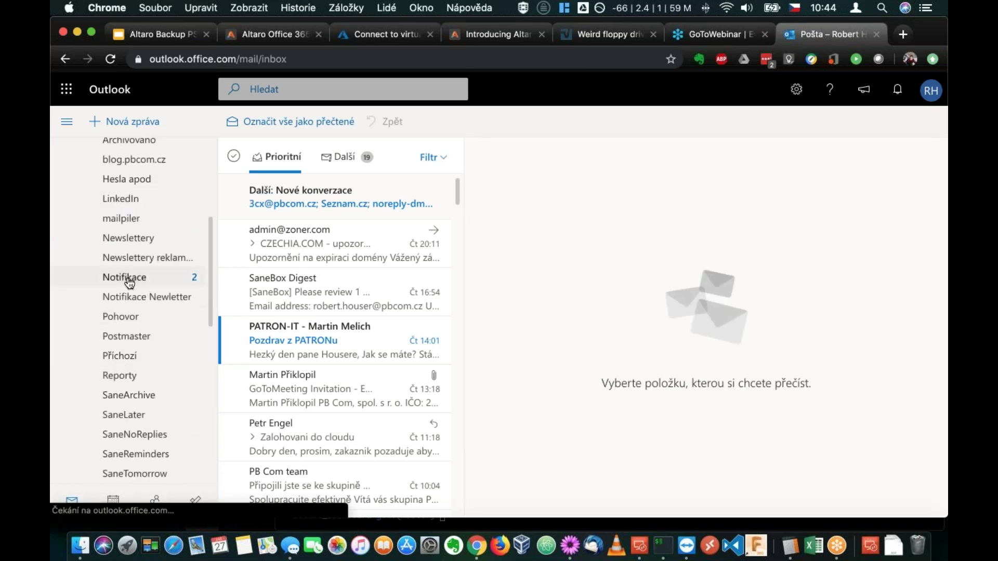
pyautogui.click(129, 281)
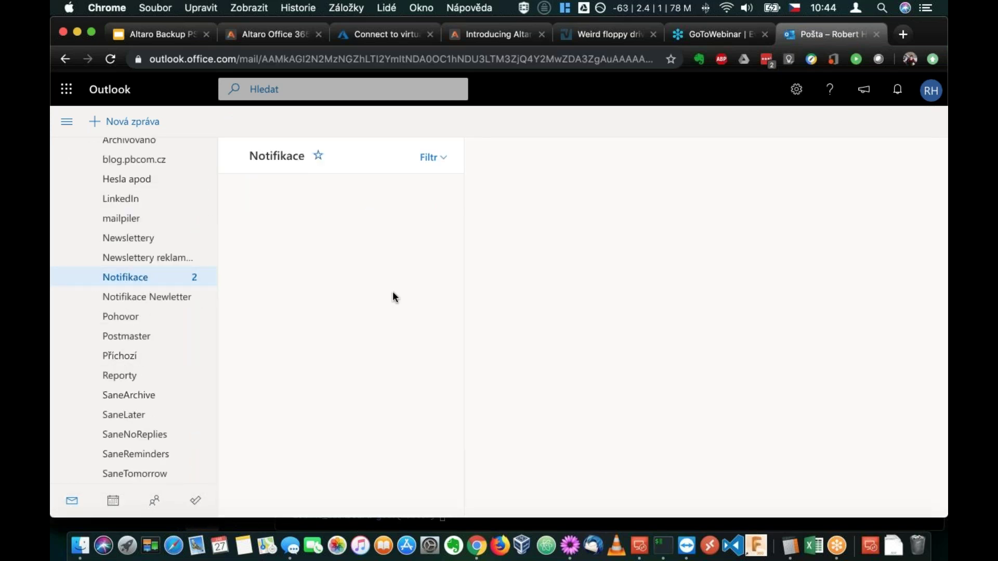
# Step: Open the newest Altaro CMC Alerts message and review its download link, passphrase note and link expiry
pyautogui.click(341, 196)
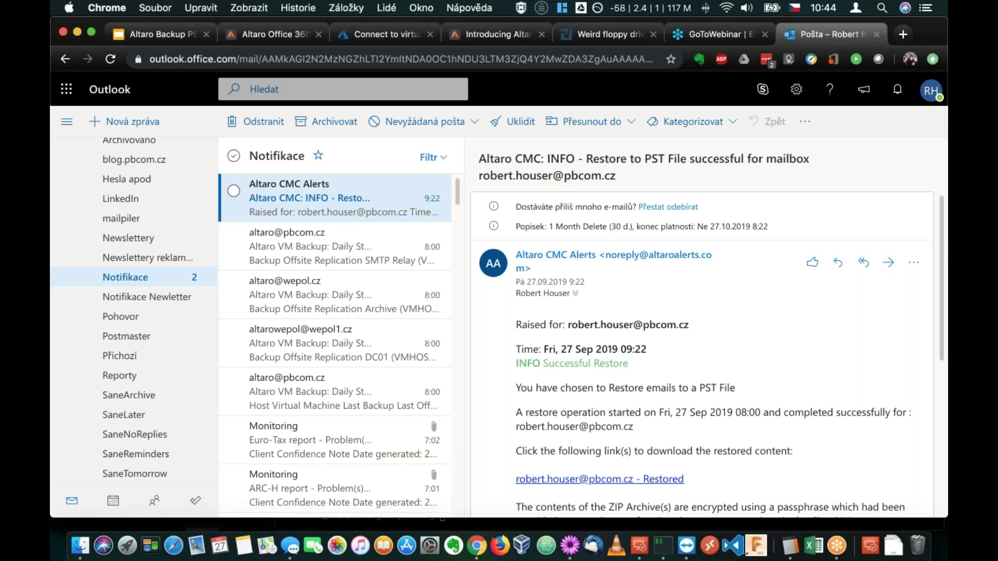
pyautogui.scroll(-2, 722, 376)
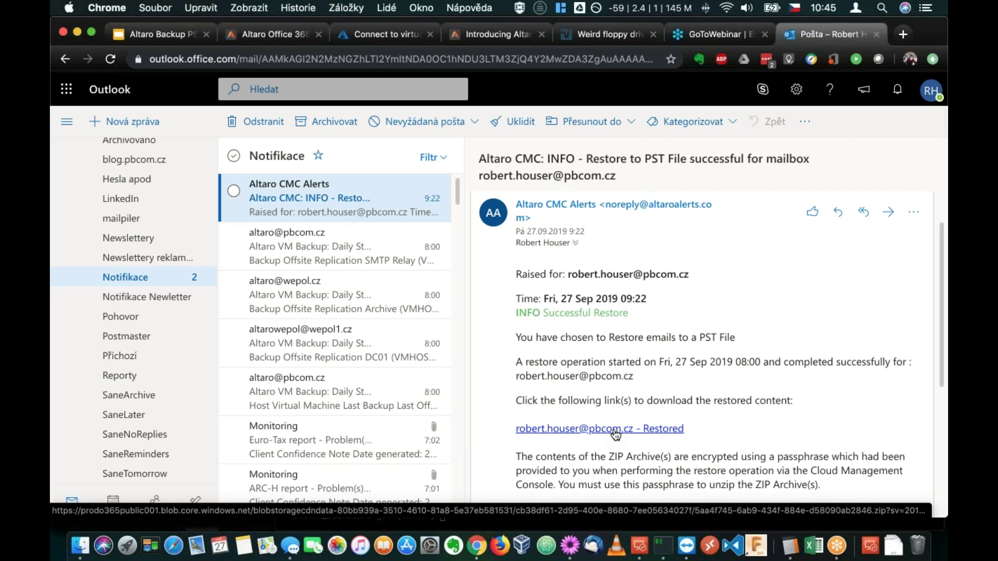
pyautogui.scroll(-2, 798, 442)
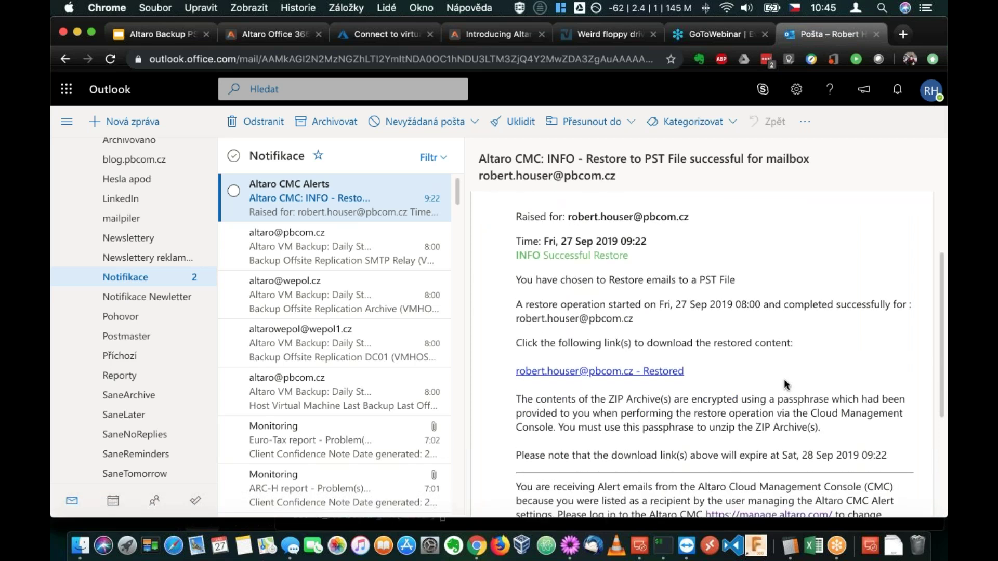
pyautogui.scroll(2, 787, 385)
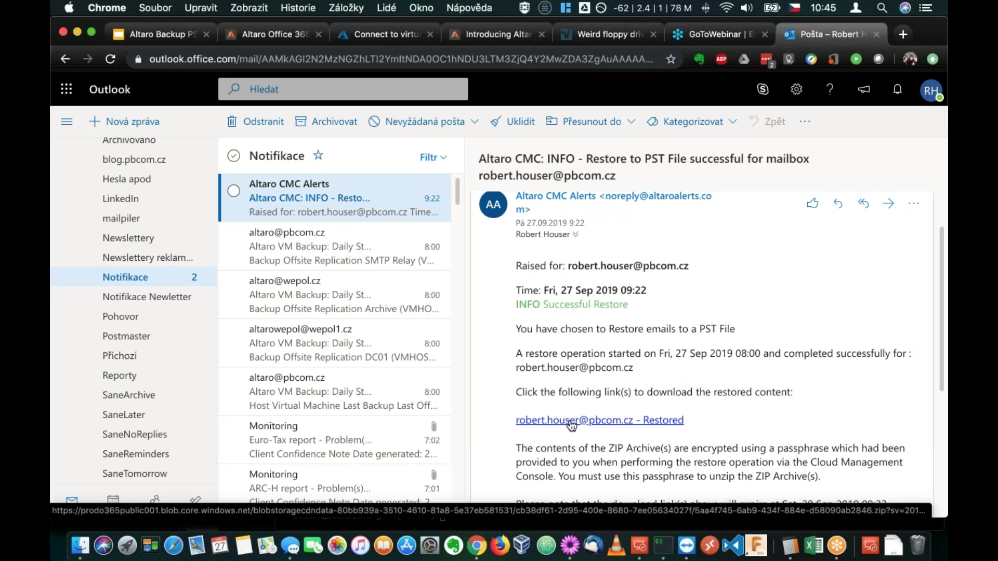
# Step: Return to the Altaro console, discard the mailbox restore session and switch to Granular Restore
pyautogui.click(167, 38)
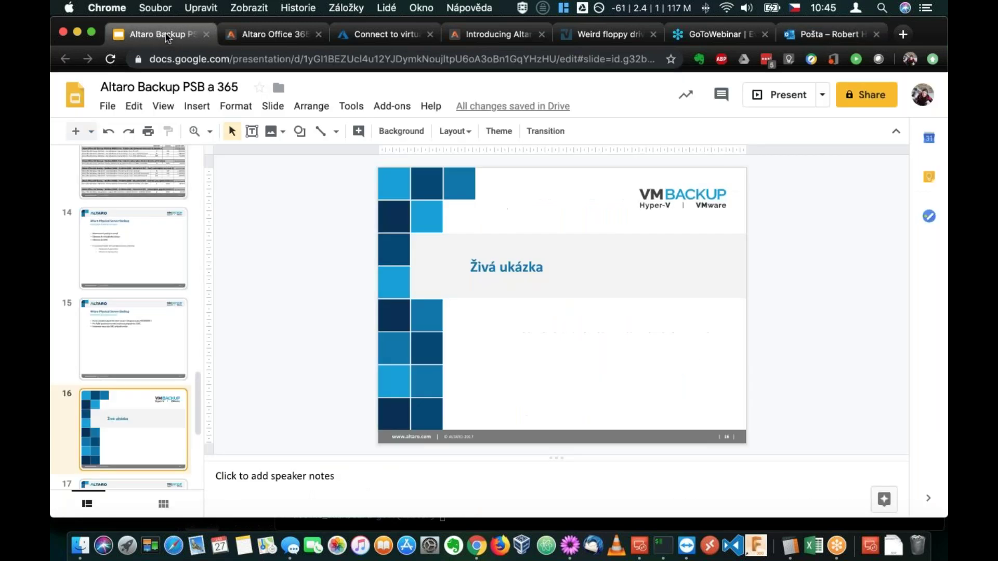
pyautogui.click(263, 34)
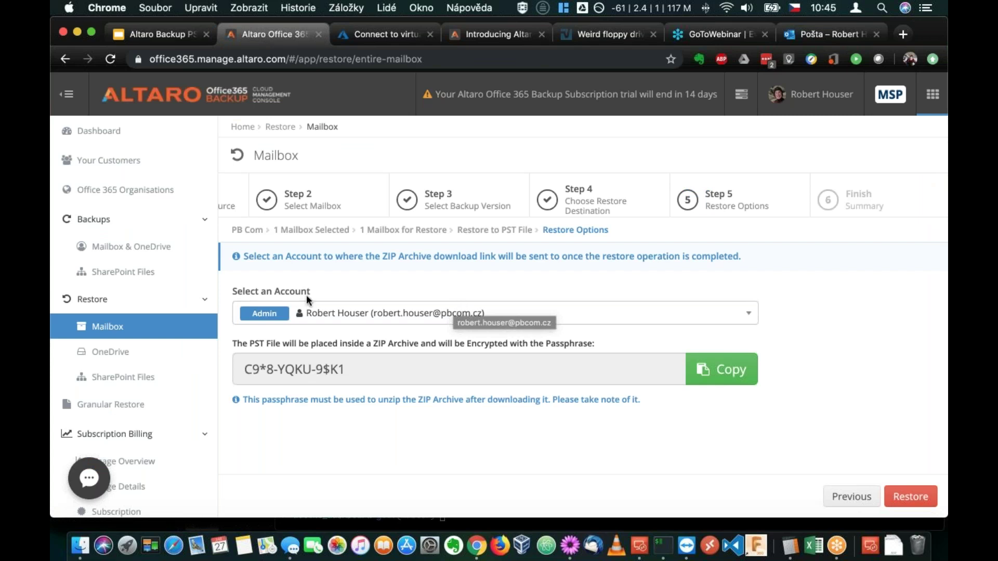
pyautogui.click(119, 405)
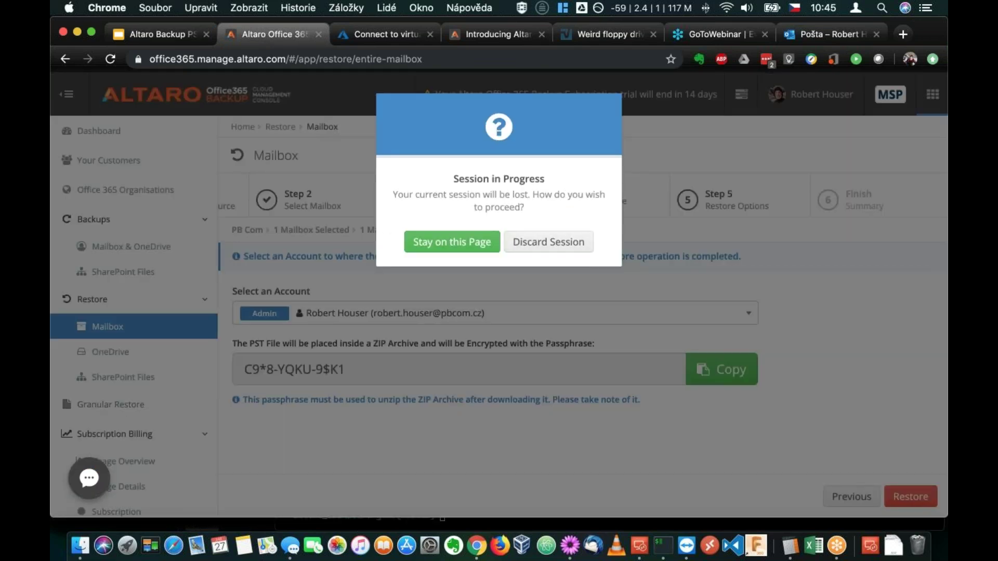
pyautogui.click(552, 241)
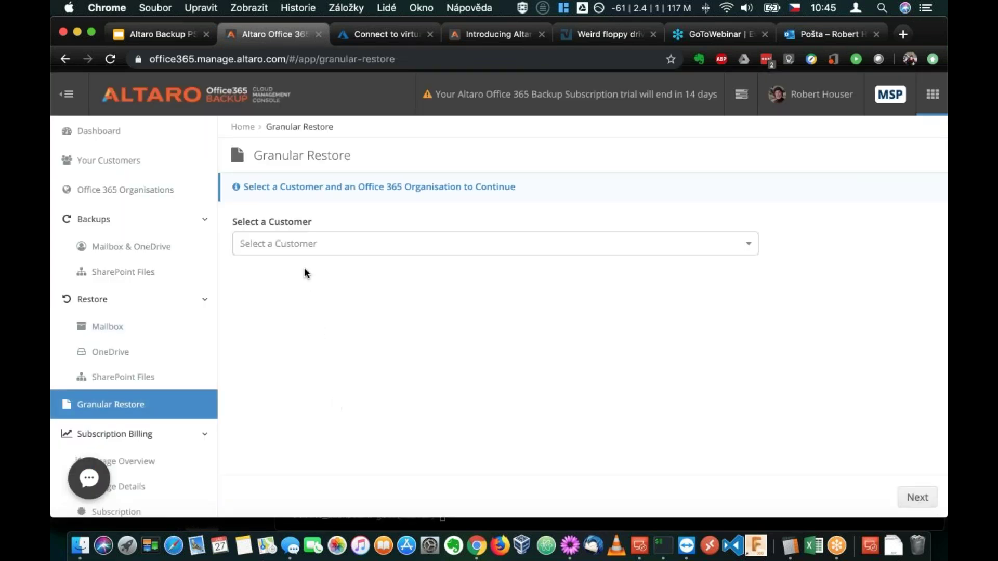
# Step: Select PB Com, spol. s r.o. as the customer with its Office 365 organisation and proceed with the granular restore
pyautogui.click(308, 245)
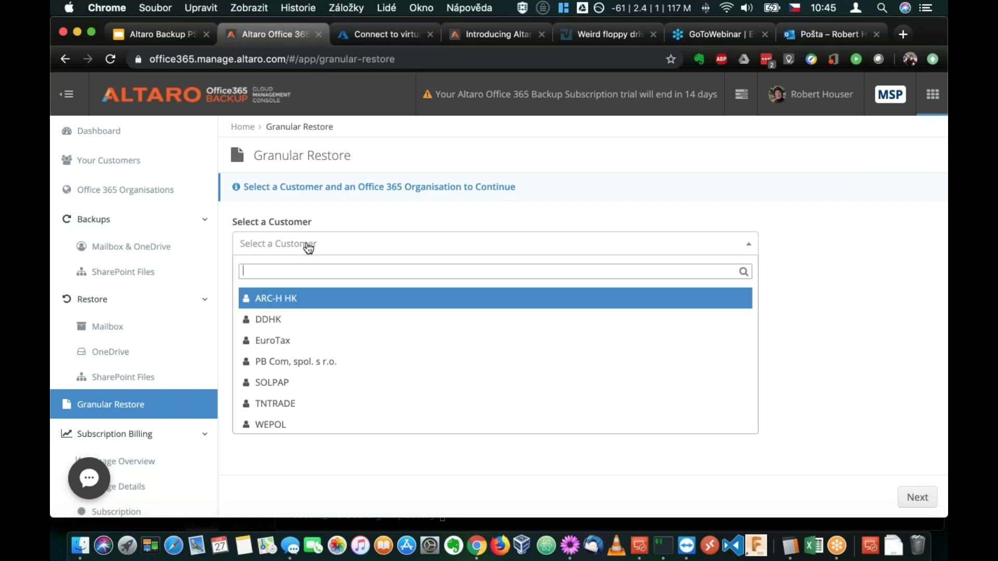
pyautogui.click(323, 363)
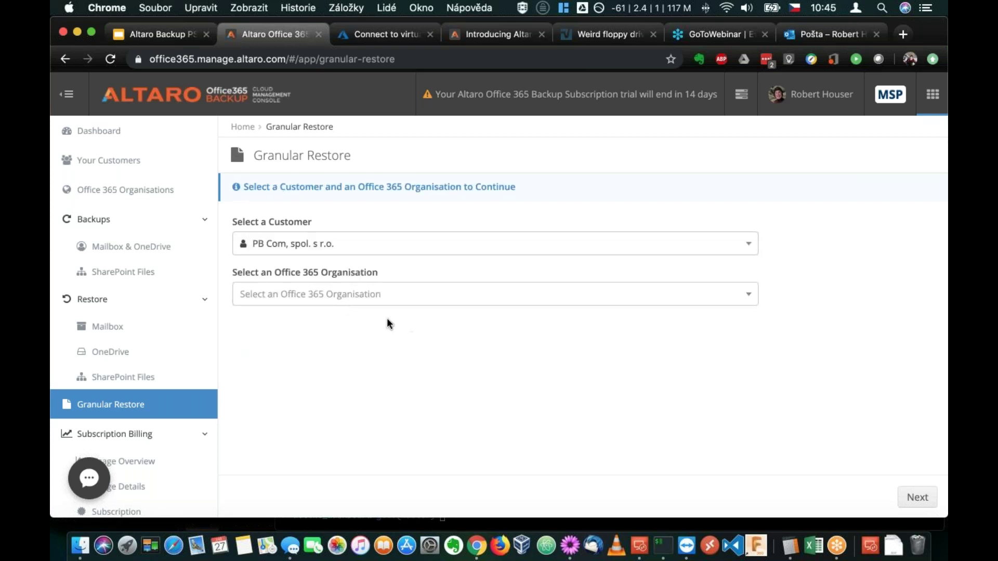
pyautogui.click(354, 299)
pyautogui.click(292, 351)
pyautogui.click(918, 498)
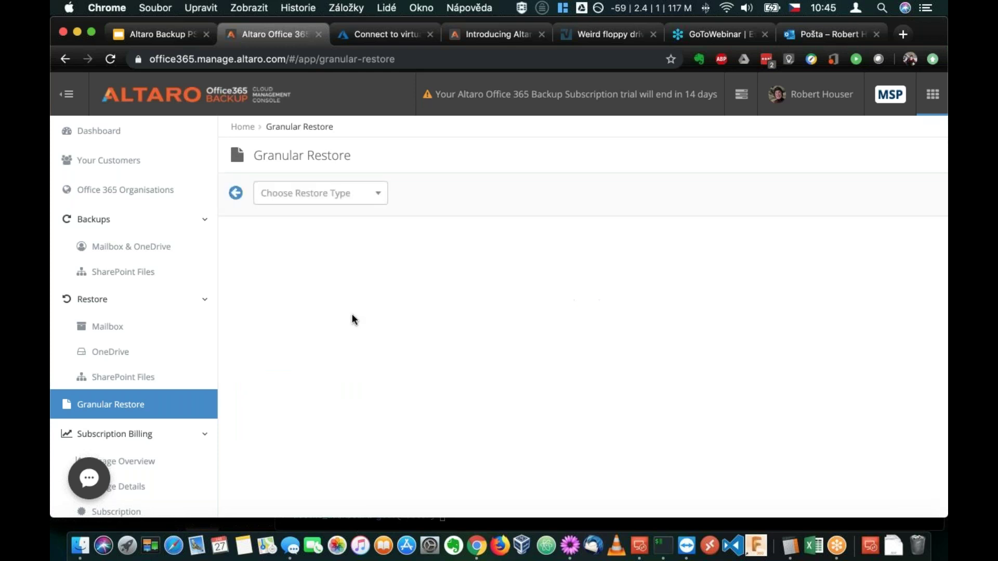
# Step: Set the restore type to Mailbox and choose the administrator's mailbox, the last entry in the list, as the restore item
pyautogui.click(323, 200)
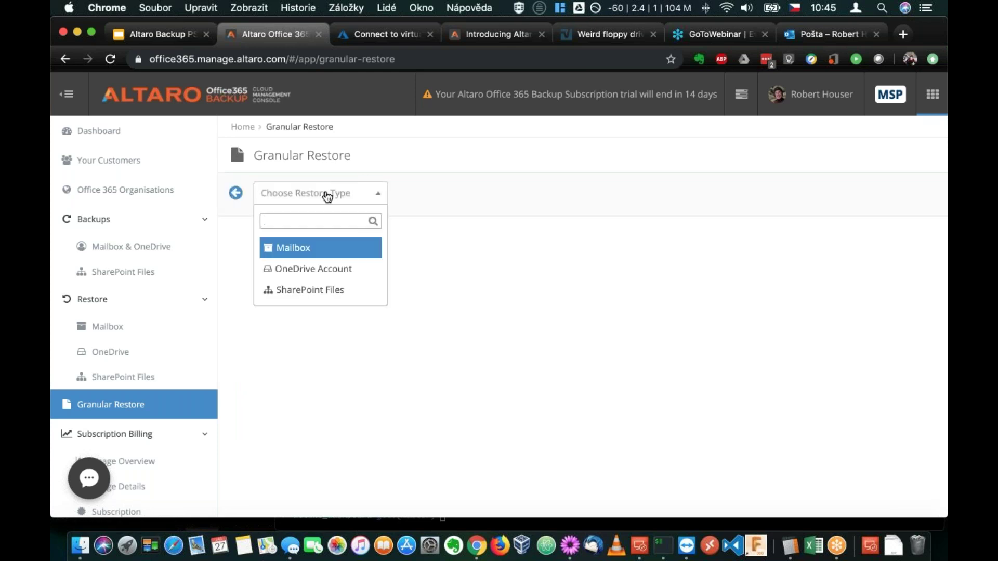
pyautogui.click(286, 250)
pyautogui.click(472, 193)
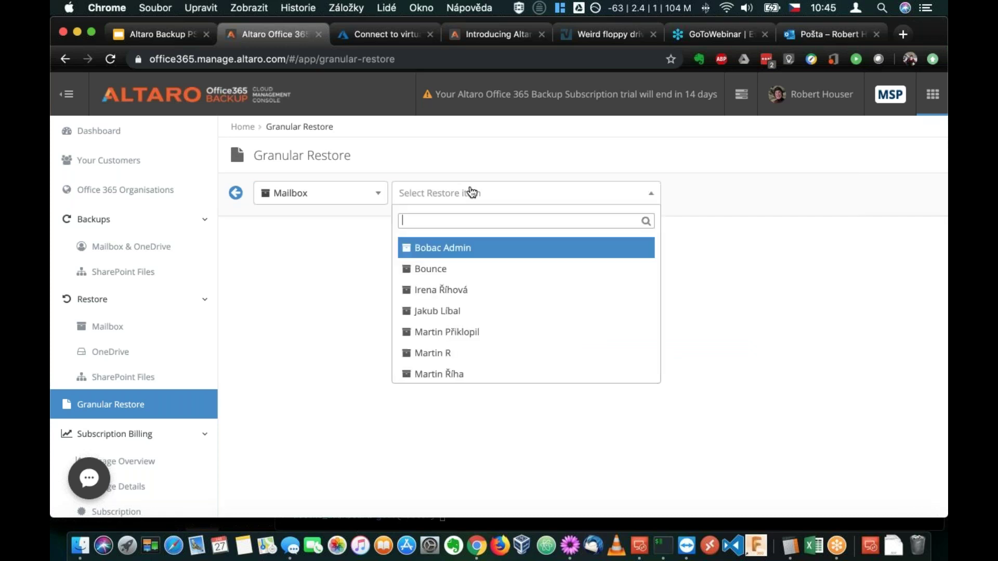
pyautogui.scroll(-5, 493, 351)
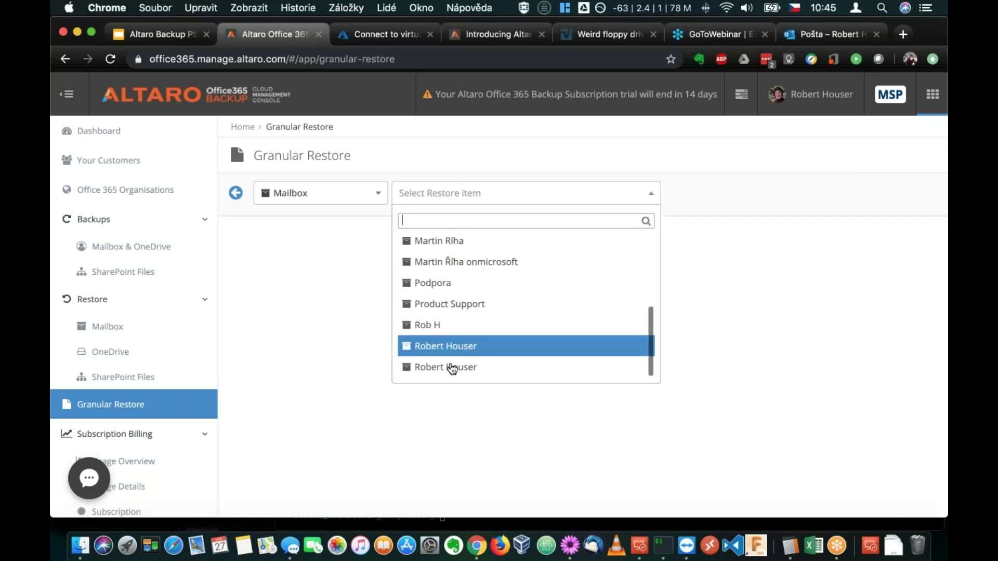
pyautogui.click(451, 368)
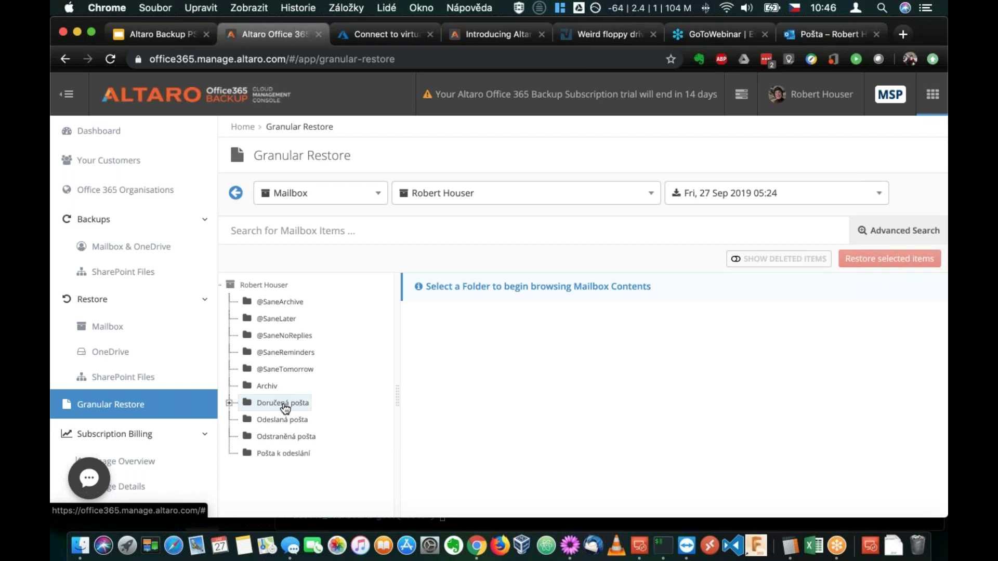
# Step: Browse the subfolders of Doručená pošta and select the Wed, 28 Aug 2019 12:21 message in Archivováno for restoring
pyautogui.click(229, 404)
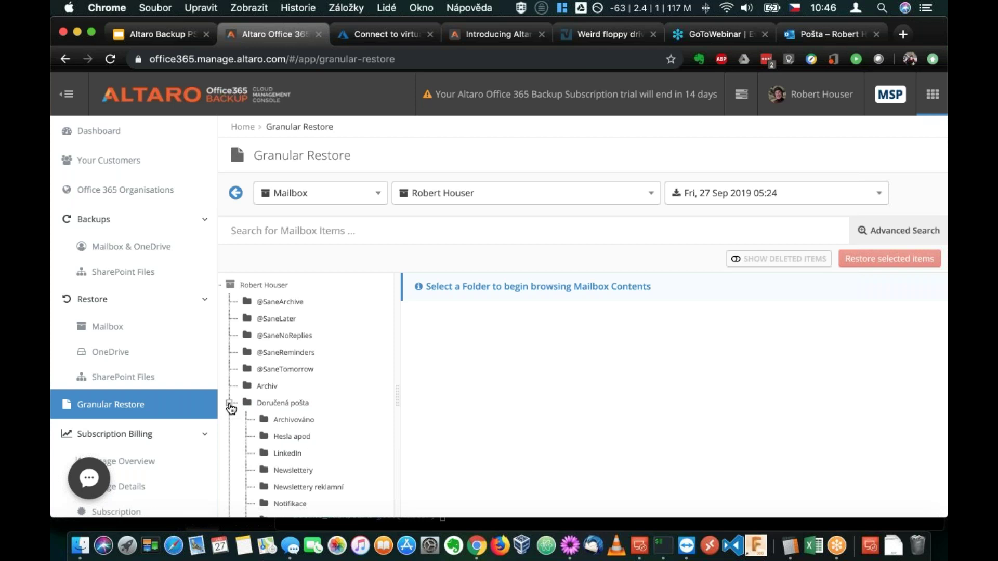
pyautogui.scroll(-3, 315, 433)
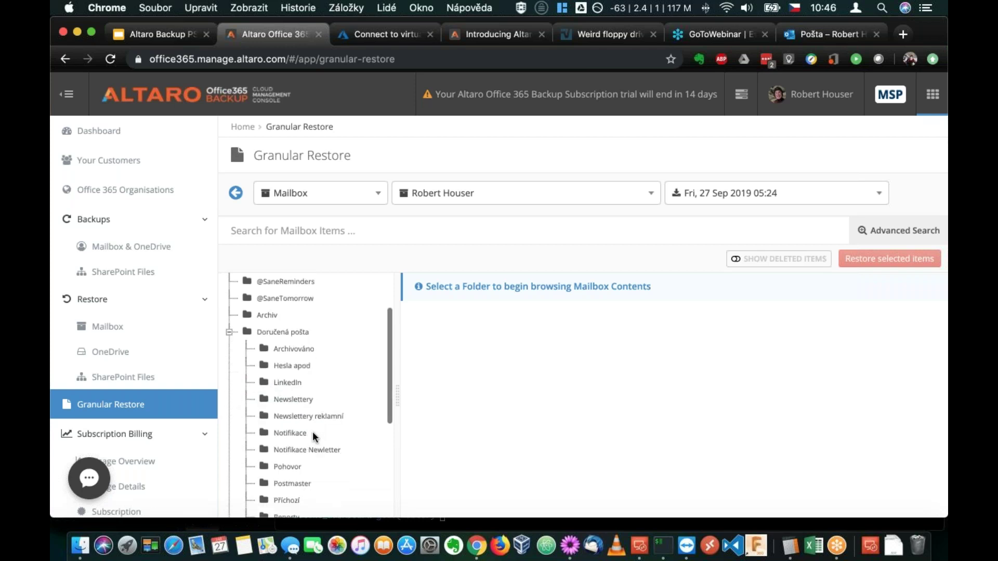
pyautogui.click(284, 405)
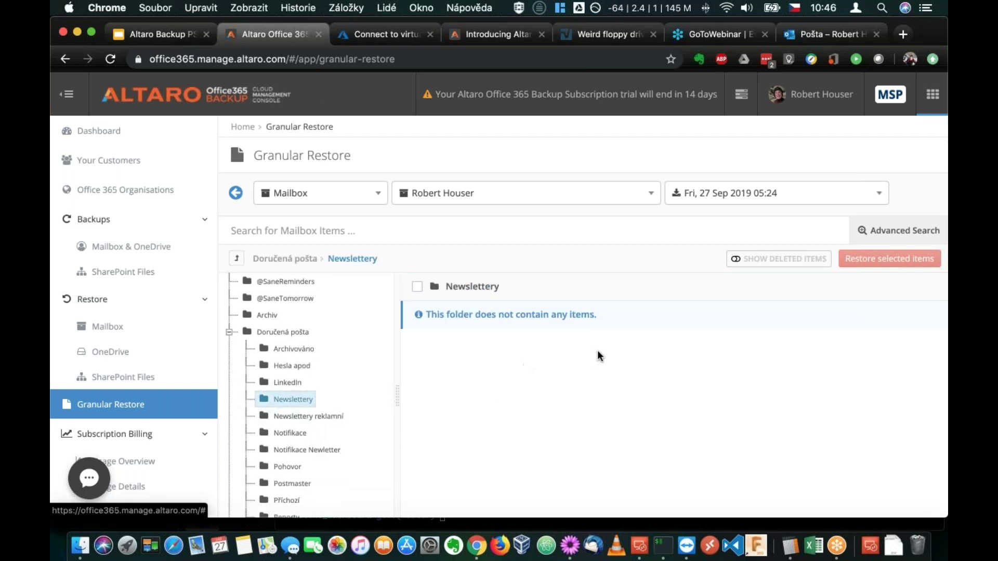
pyautogui.click(284, 350)
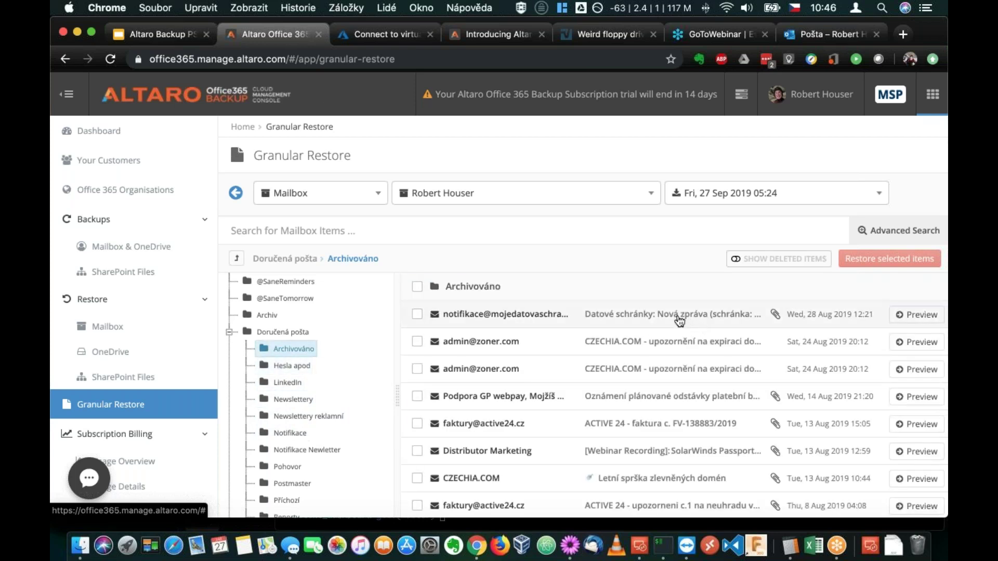
pyautogui.click(417, 314)
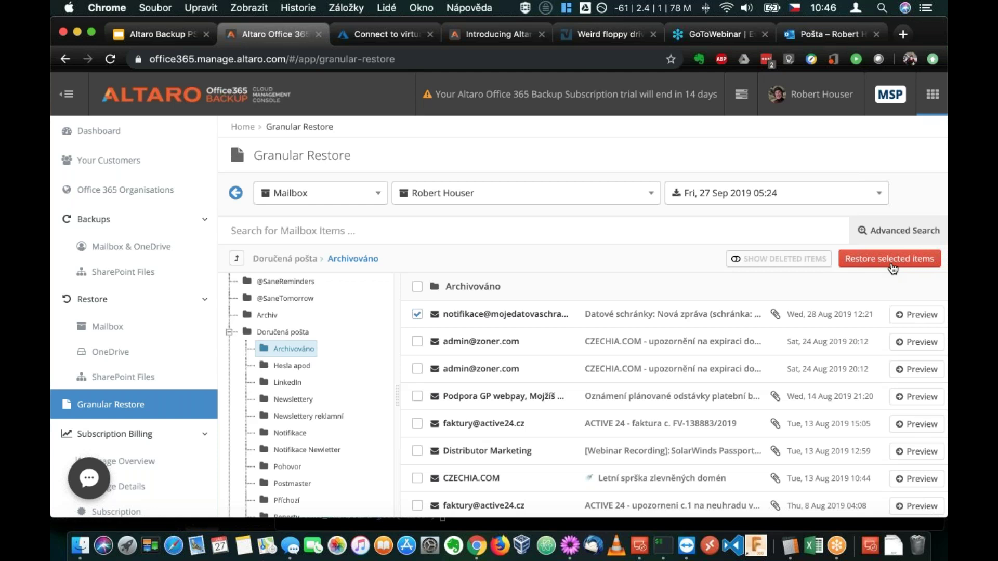
# Step: Open the Introducing Altaro Physical Server Backup article and find the section on how to download it
pyautogui.click(478, 37)
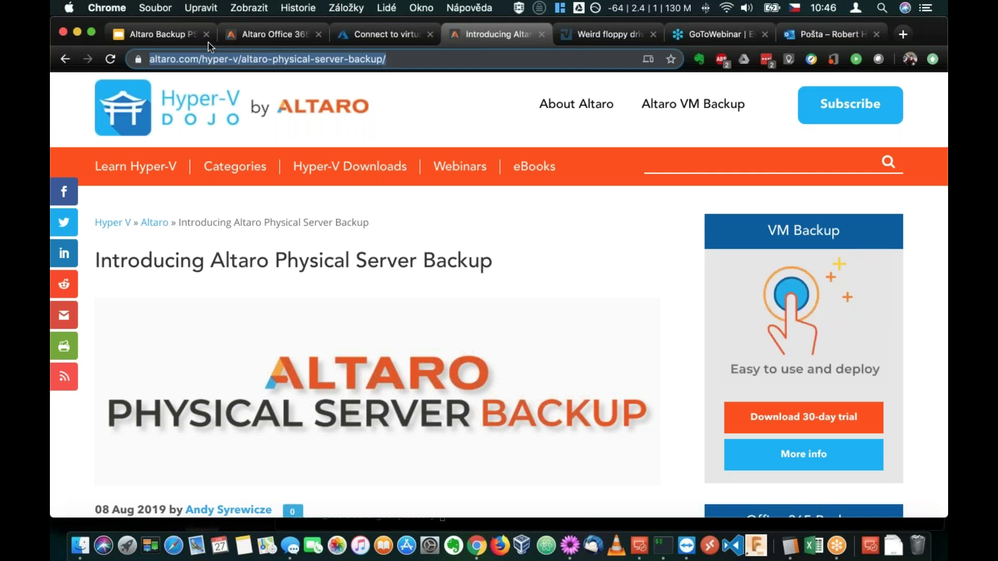
pyautogui.click(155, 34)
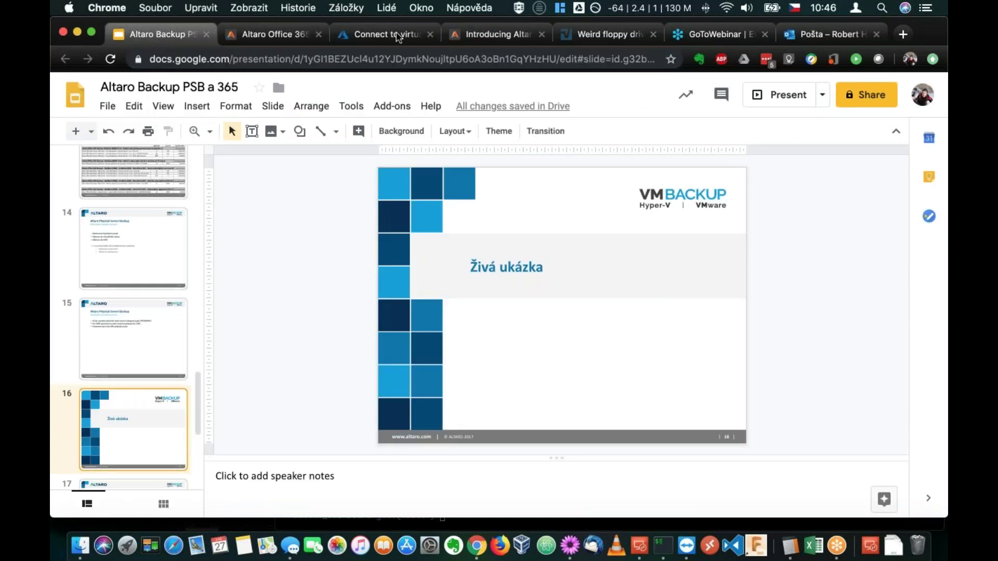
pyautogui.click(493, 32)
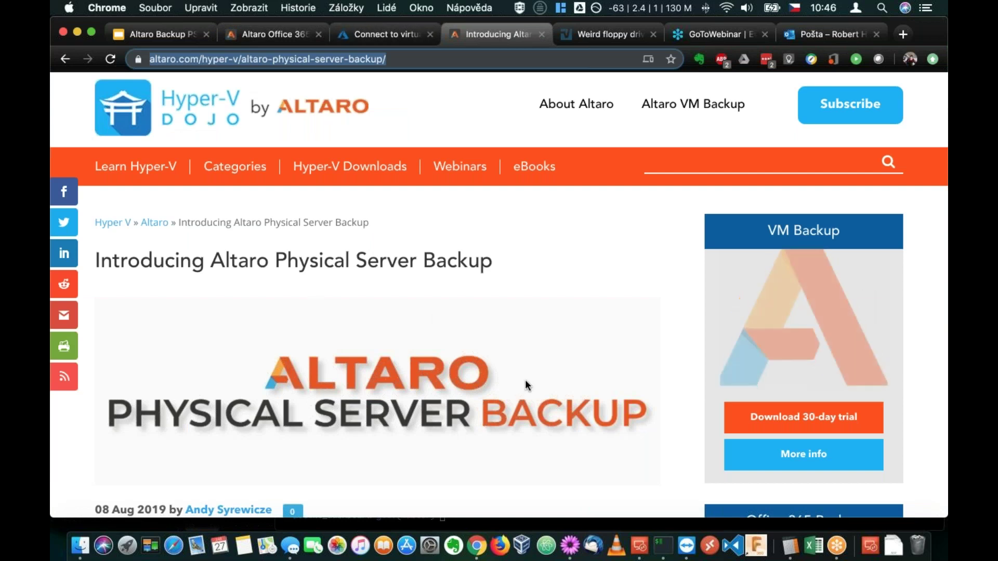
pyautogui.scroll(-20, 526, 385)
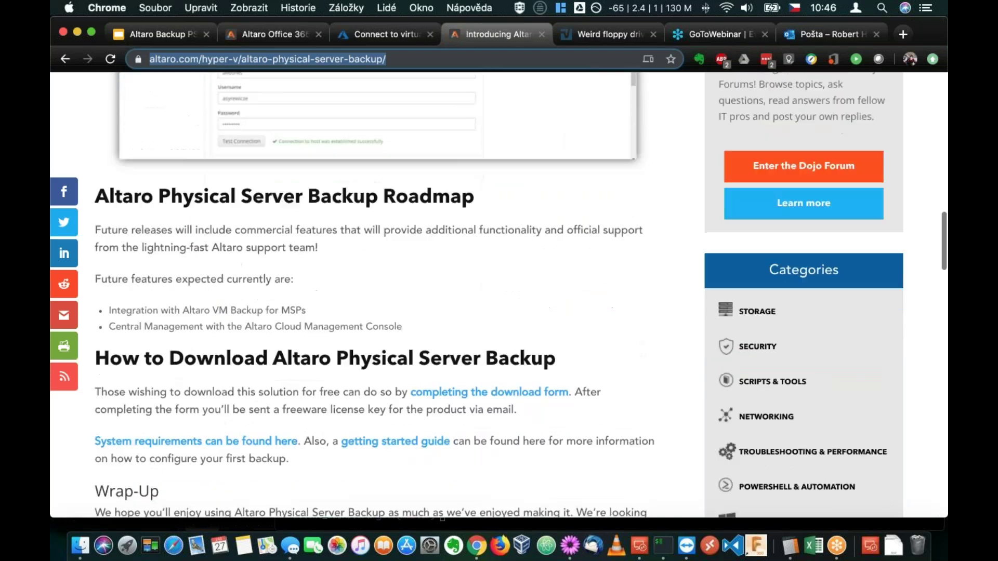
pyautogui.scroll(-2, 481, 247)
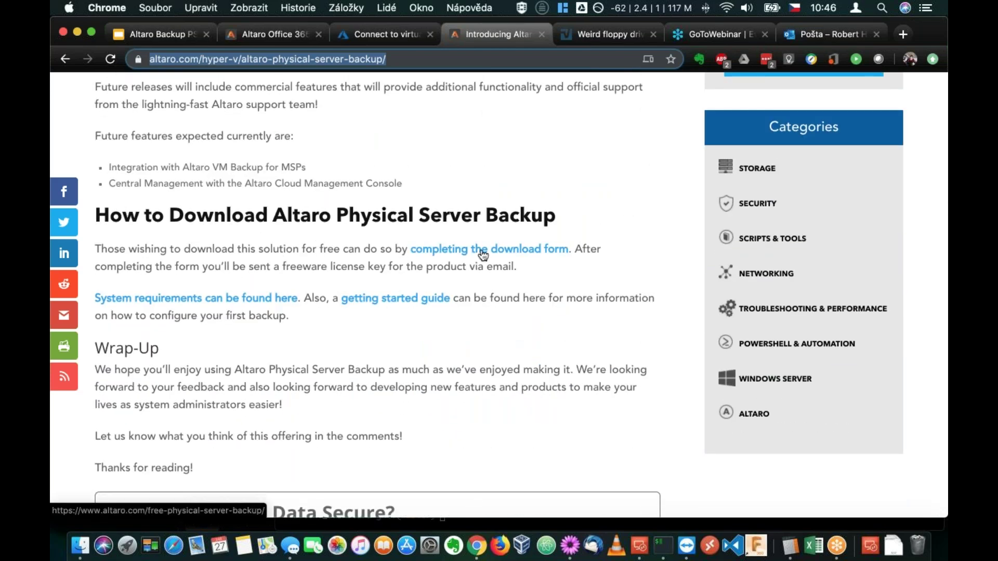
# Step: Leave the article, switch to the Windows Server remote desktop and launch Altaro Physical Server Backup
pyautogui.scroll(20, 496, 196)
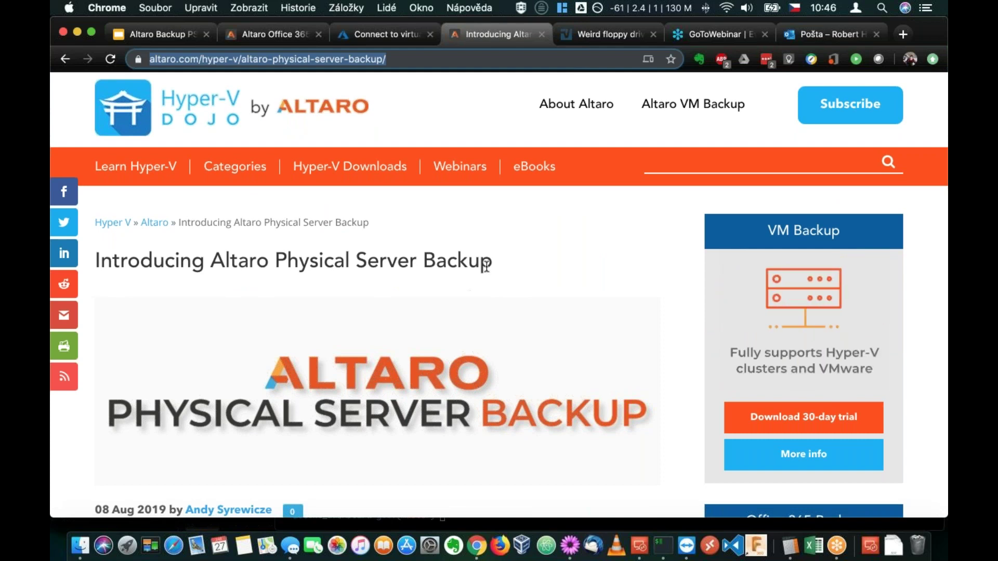
pyautogui.click(382, 33)
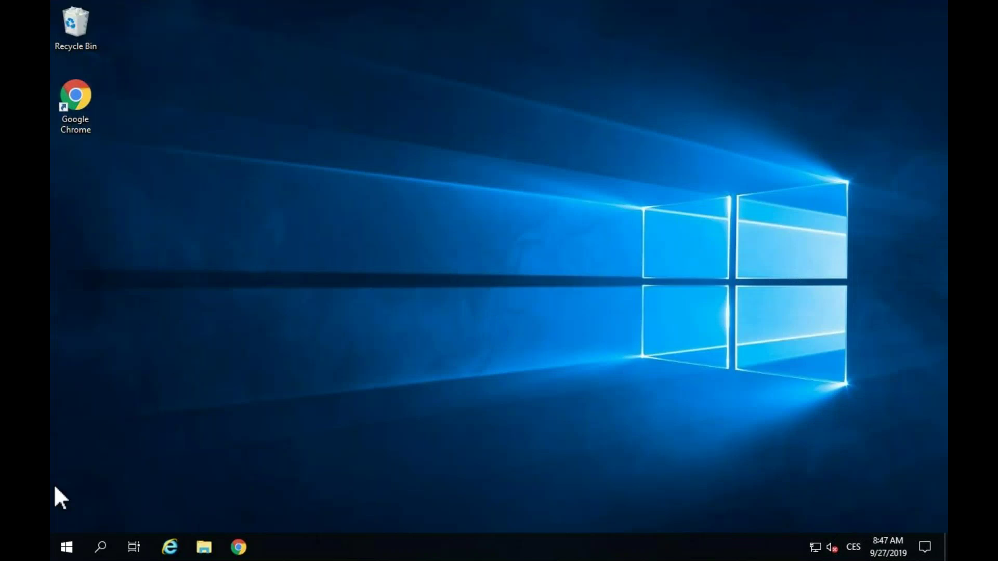
pyautogui.click(67, 546)
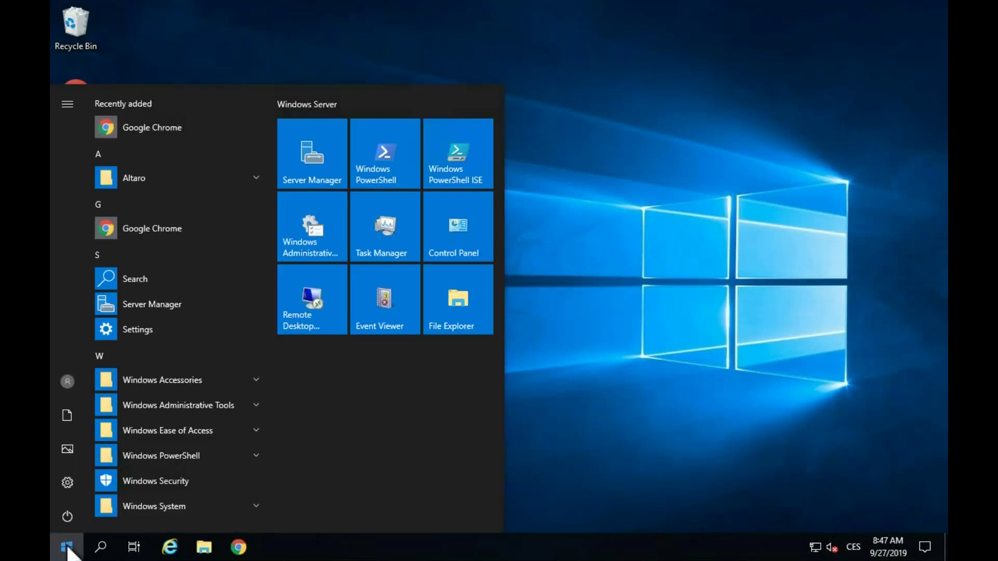
pyautogui.click(135, 179)
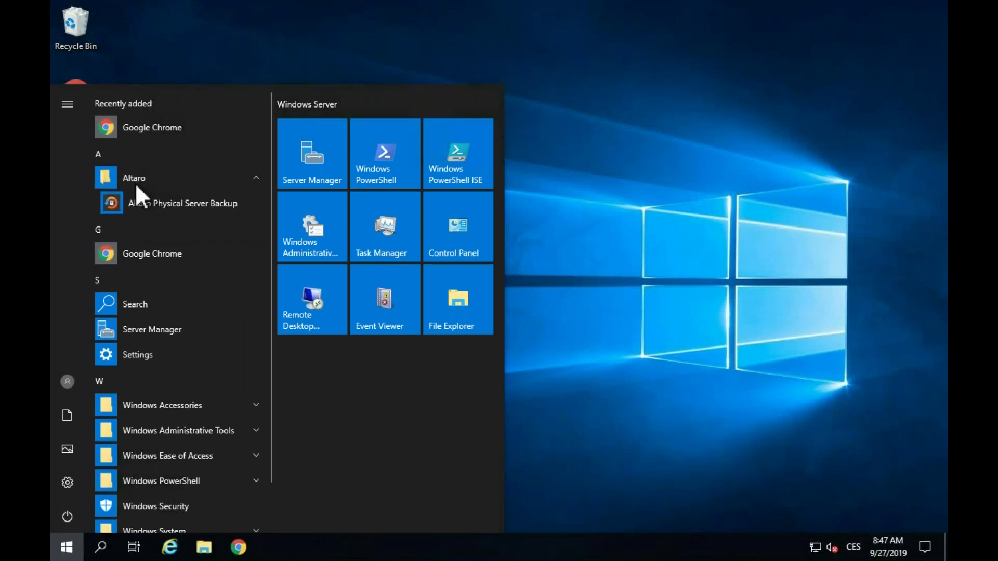
pyautogui.click(161, 204)
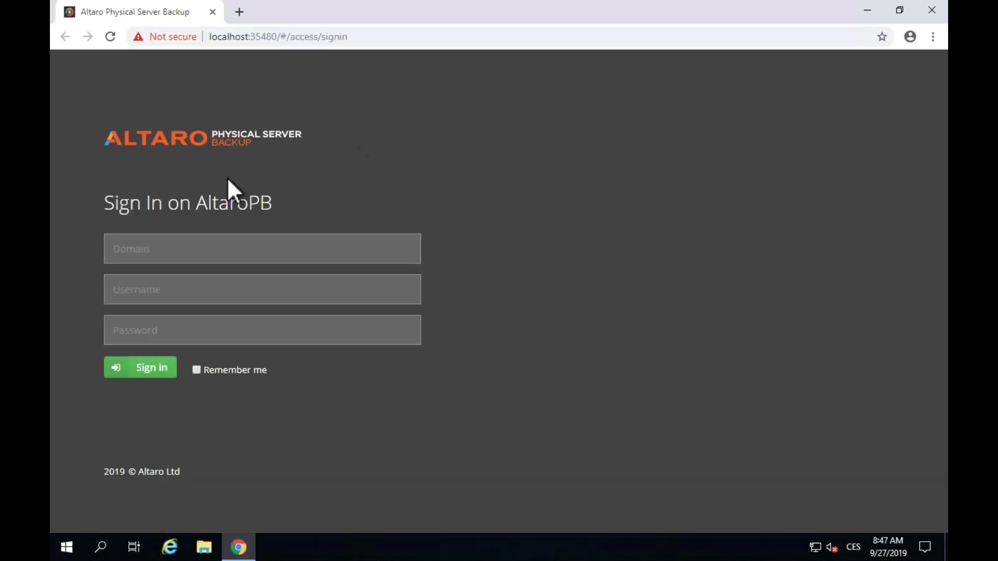
# Step: Sign in to the AltaroPB console with the account username and password, and postpone the offered product update
pyautogui.click(165, 289)
pyautogui.write('bobac')
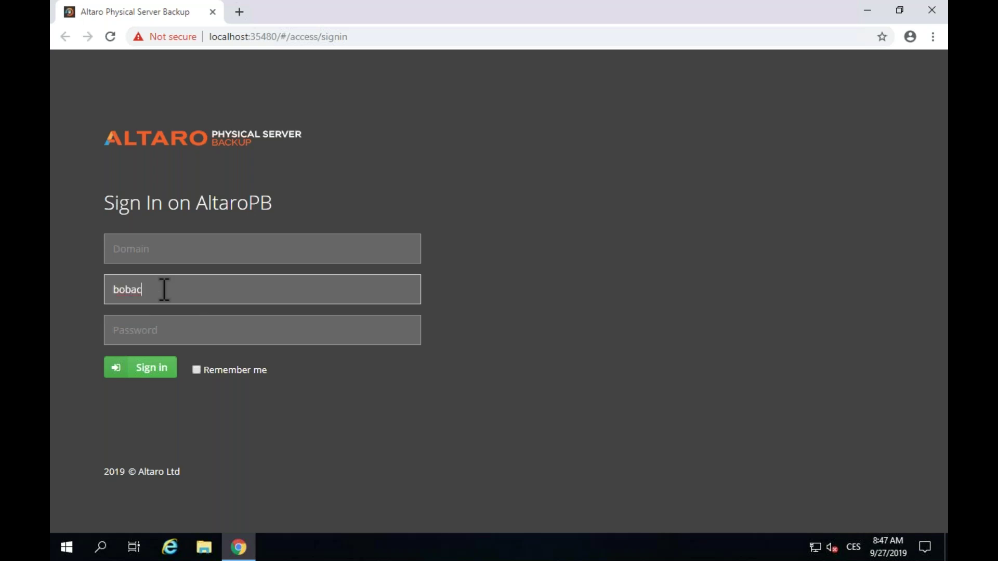
pyautogui.press('Tab')
pyautogui.write('*********')
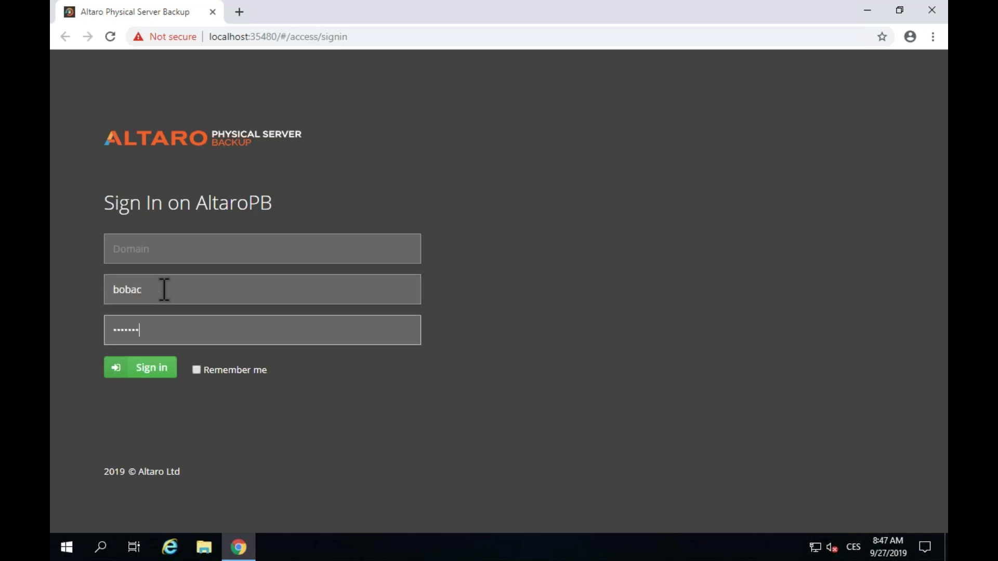
pyautogui.write('****')
pyautogui.press('Return')
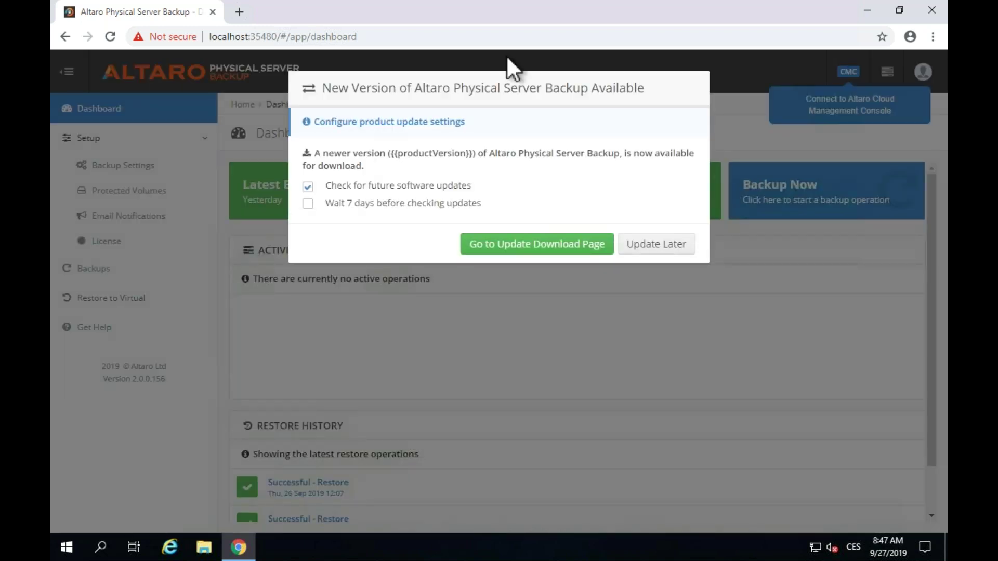
pyautogui.click(676, 247)
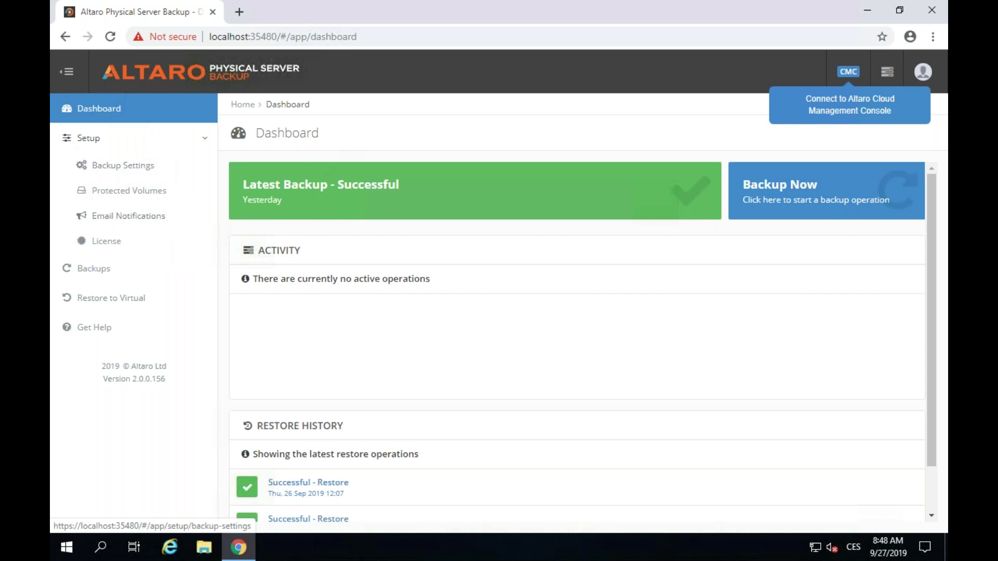
# Step: Examine the network path and physical drive options for the backup location in Backup Settings, keeping F:\ selected
pyautogui.click(137, 166)
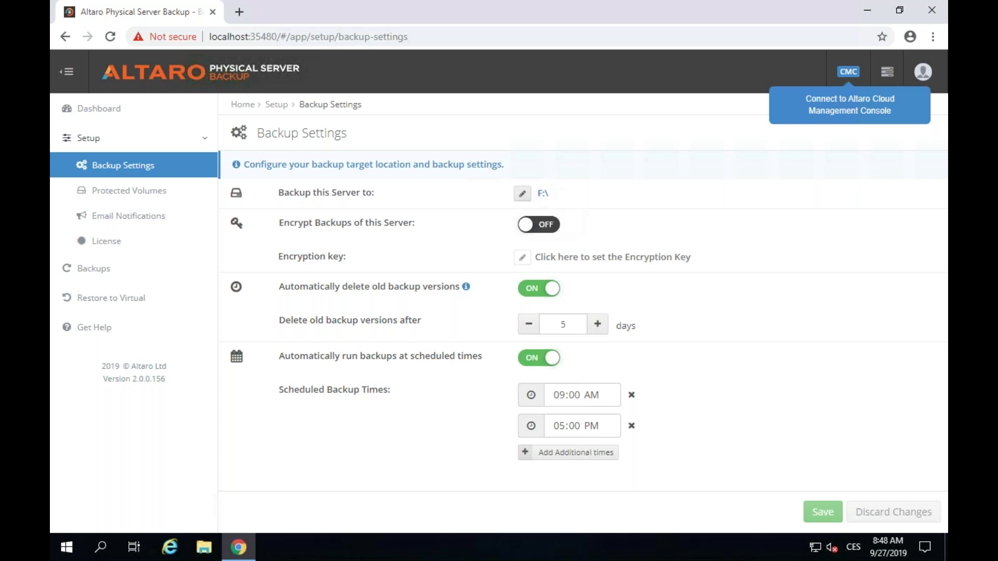
pyautogui.click(540, 194)
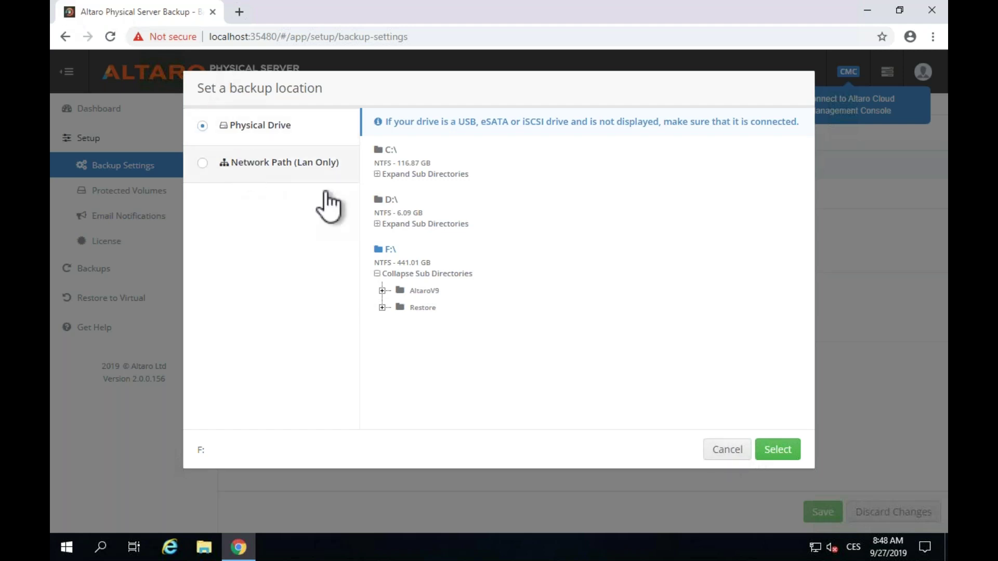
pyautogui.click(242, 165)
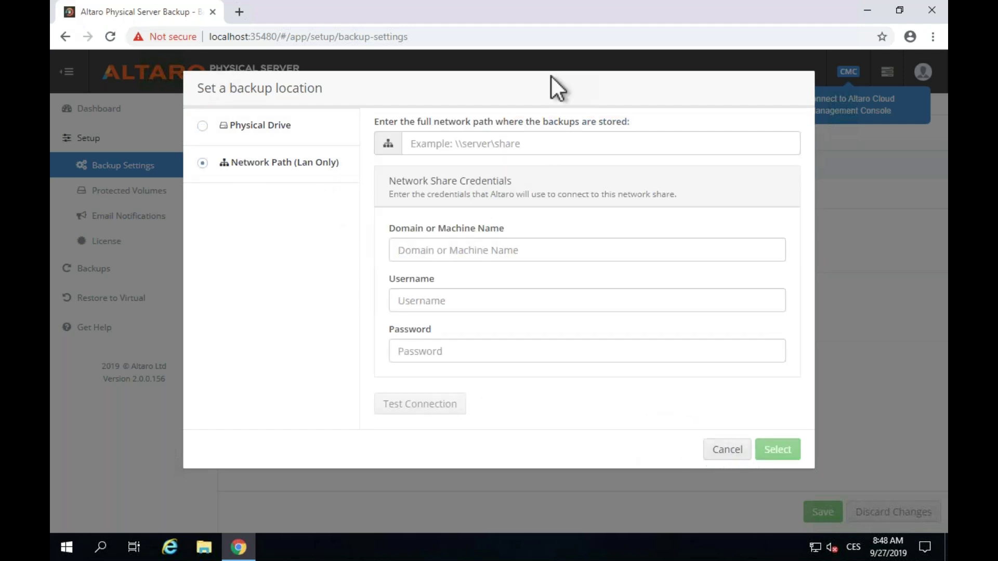
pyautogui.click(727, 450)
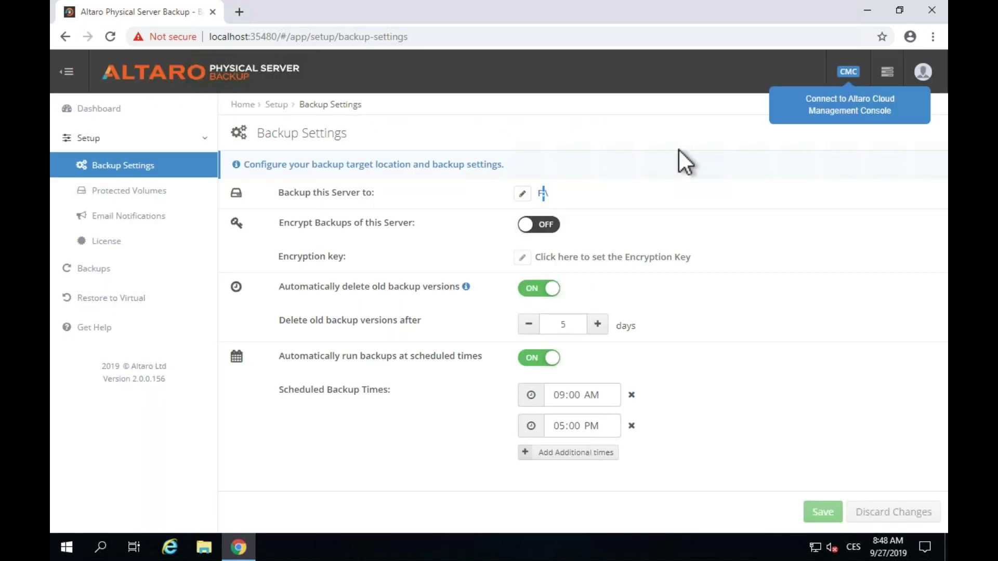
pyautogui.click(522, 194)
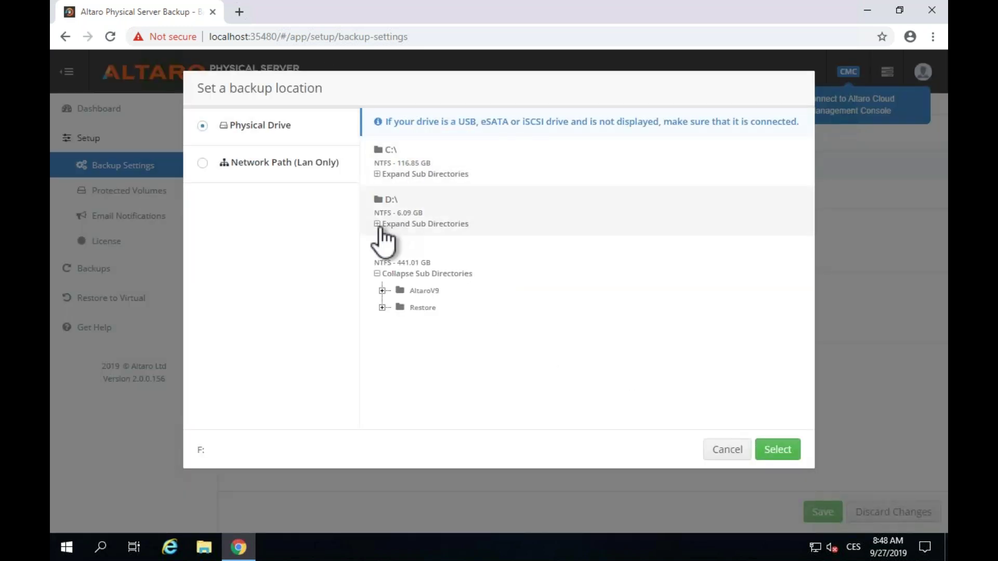
pyautogui.click(778, 450)
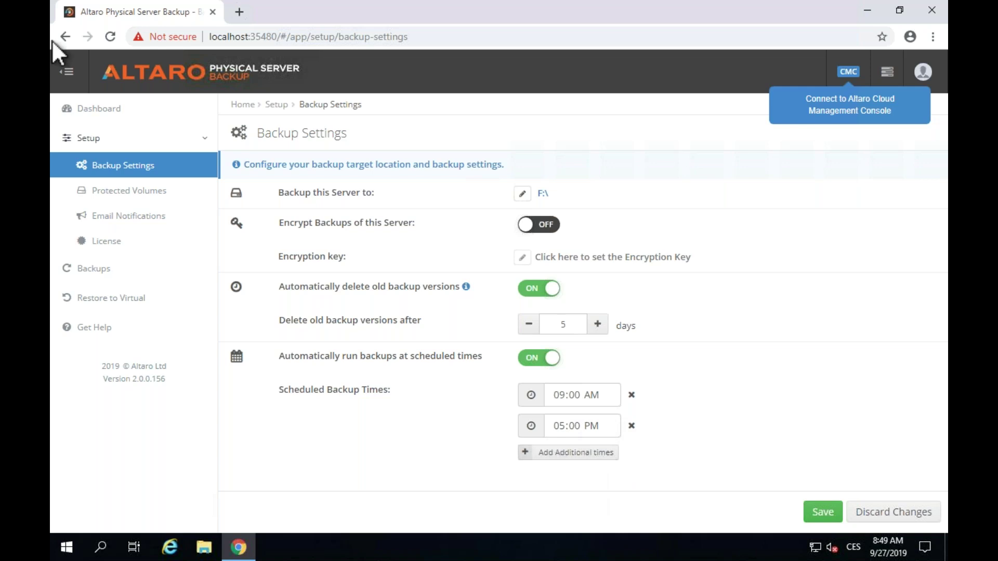
# Step: Review the protected volumes, email notification settings, license information and list of available backups
pyautogui.click(172, 192)
pyautogui.click(535, 221)
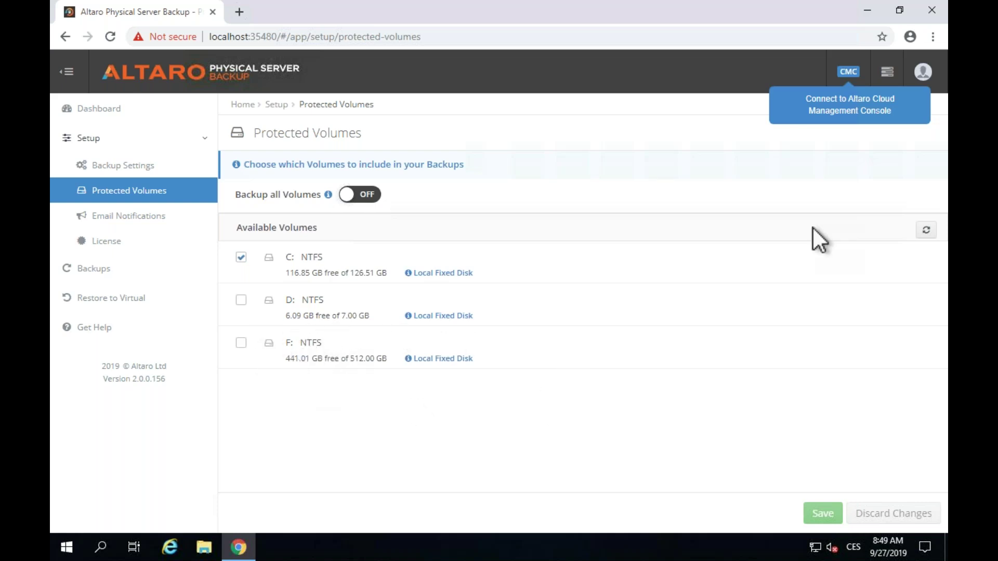
pyautogui.click(133, 227)
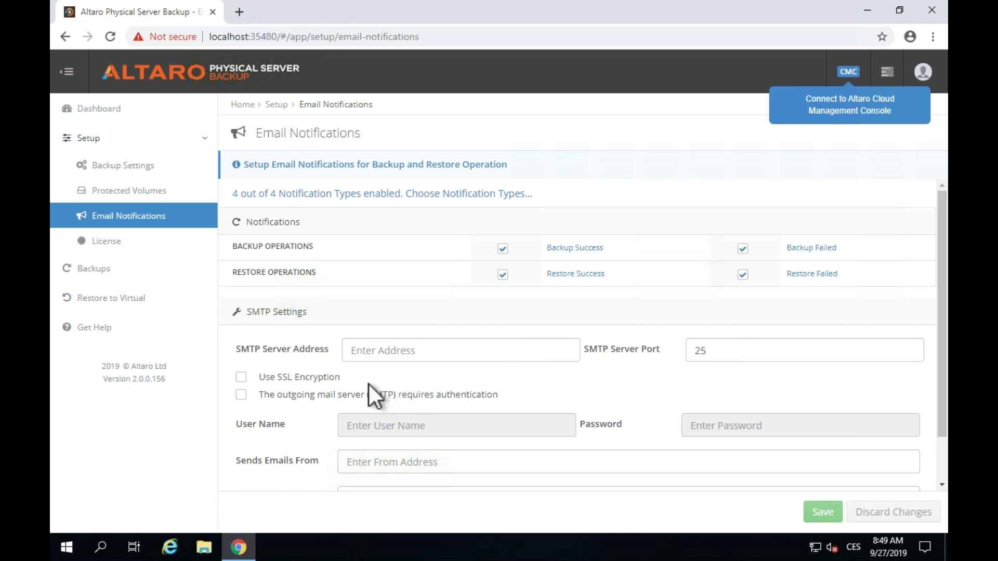
pyautogui.click(106, 242)
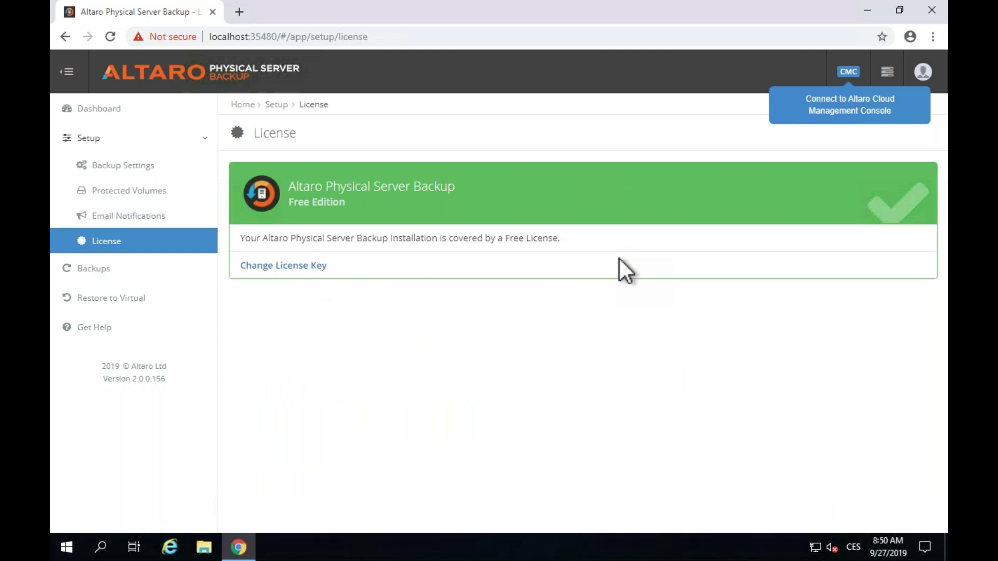
pyautogui.click(93, 270)
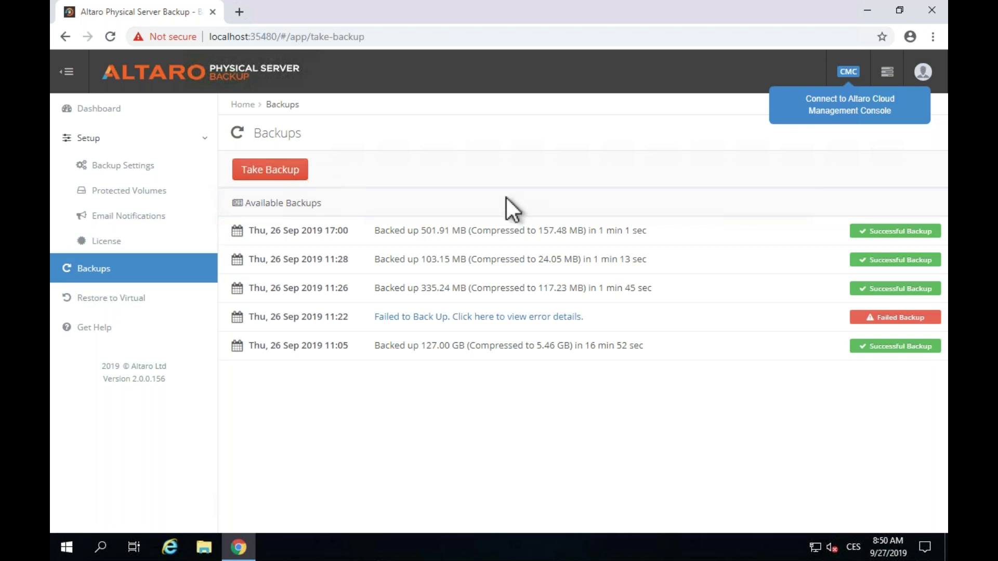
# Step: Set up a restore to virtual from F:\ for the AltaroPB server, using the Thu, 26 Sep 2019 17:00 backup version
pyautogui.click(99, 300)
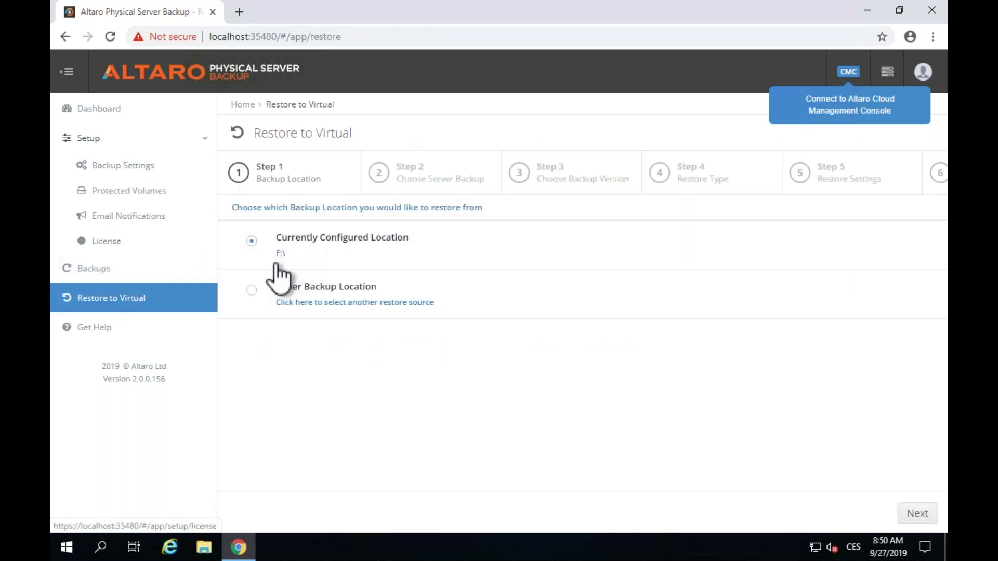
pyautogui.click(921, 514)
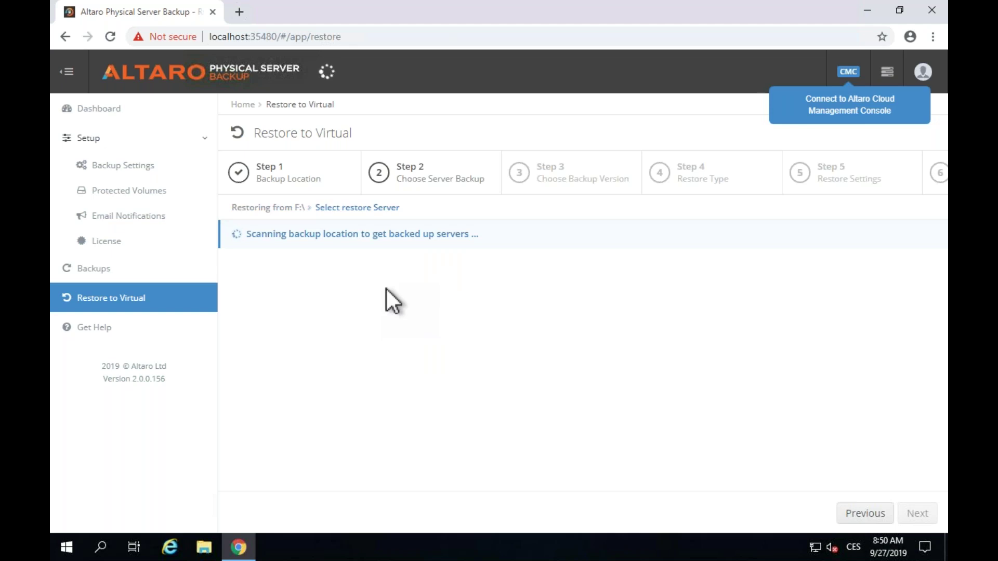
pyautogui.click(251, 262)
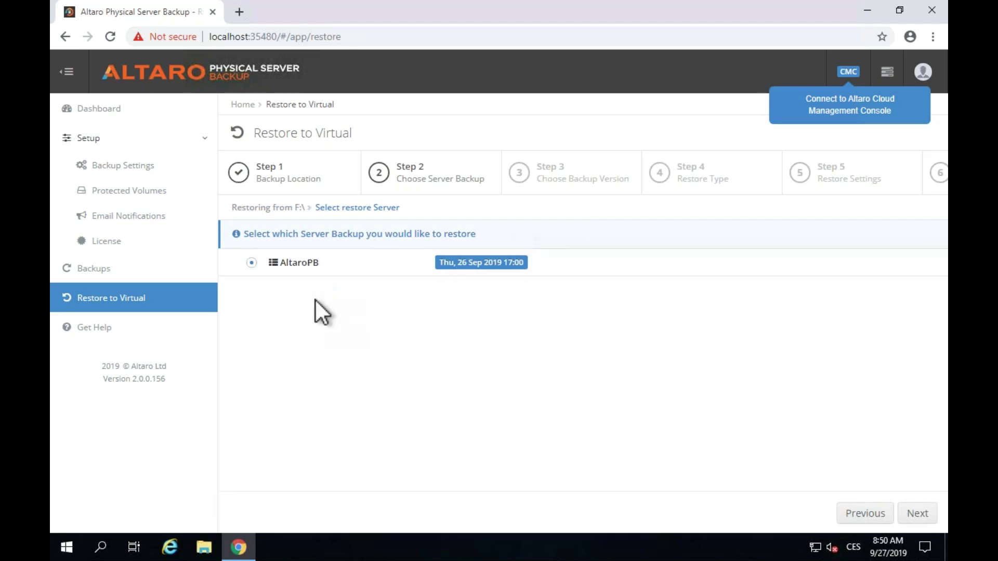
pyautogui.click(916, 513)
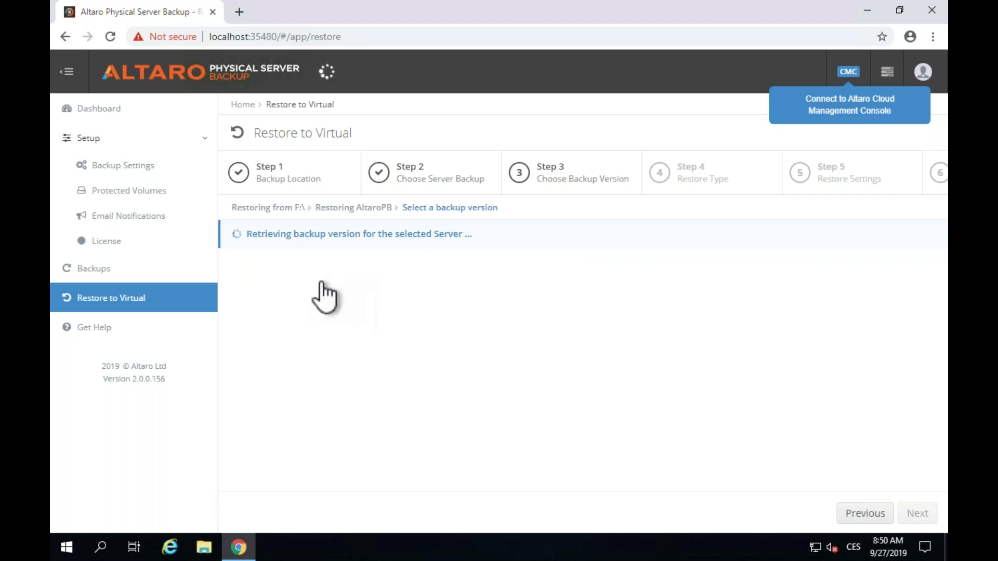
pyautogui.click(283, 265)
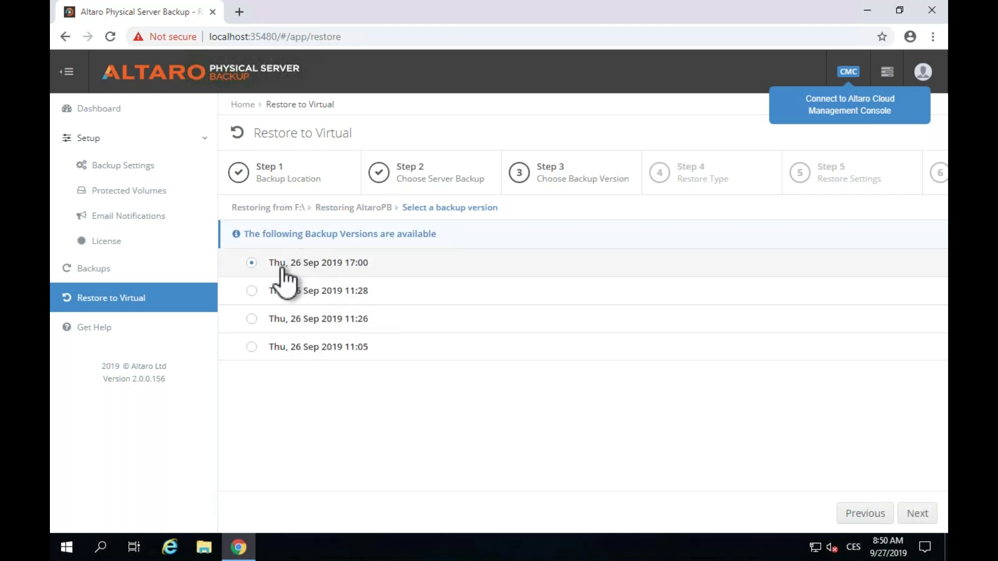
pyautogui.click(915, 513)
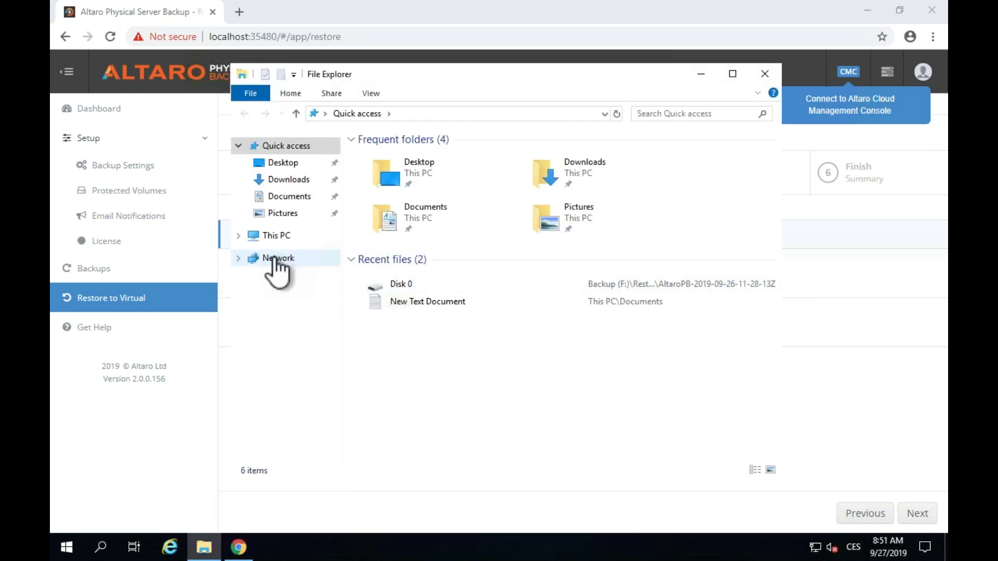
pyautogui.click(281, 237)
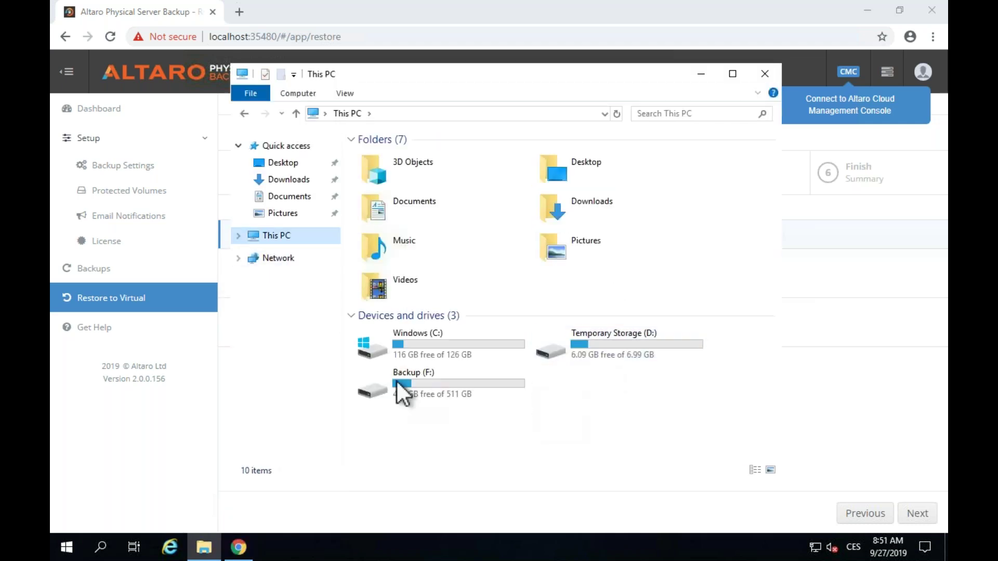
pyautogui.doubleClick(394, 382)
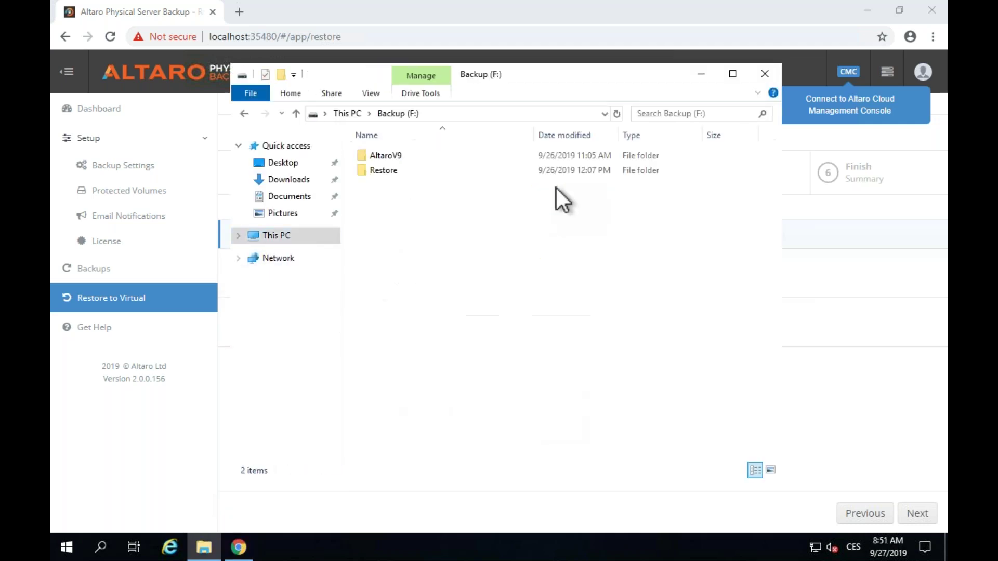
pyautogui.doubleClick(359, 170)
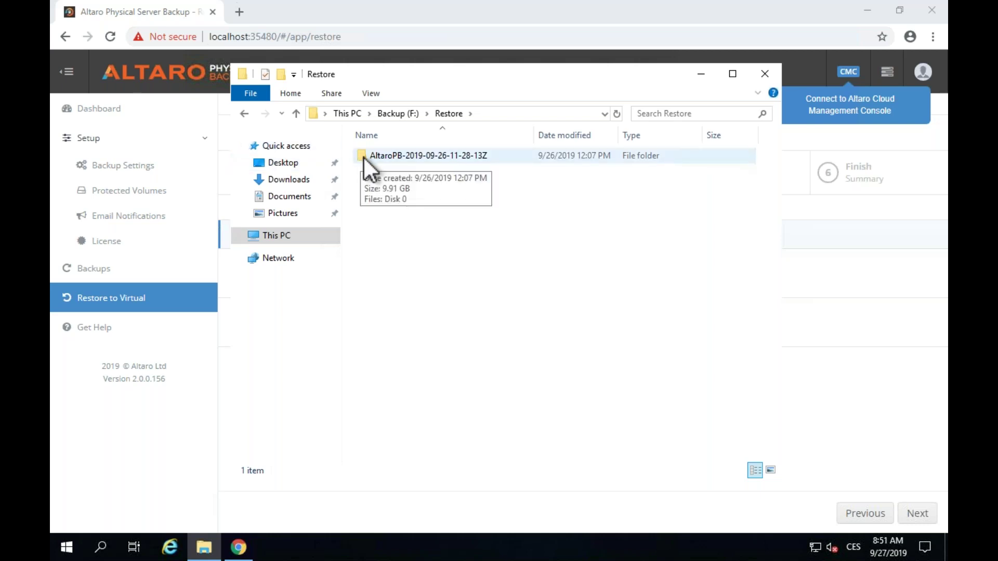
pyautogui.doubleClick(364, 157)
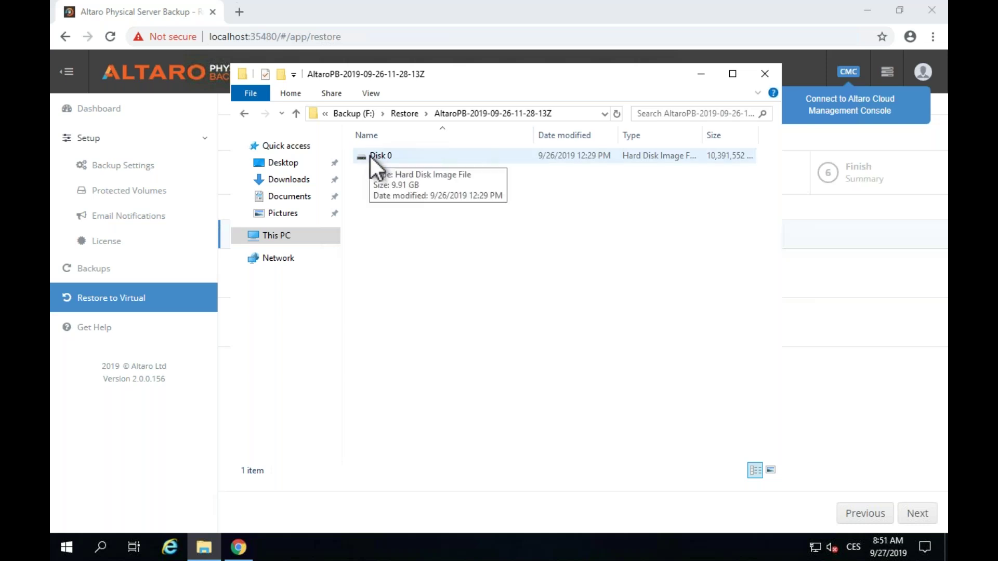
pyautogui.click(369, 155)
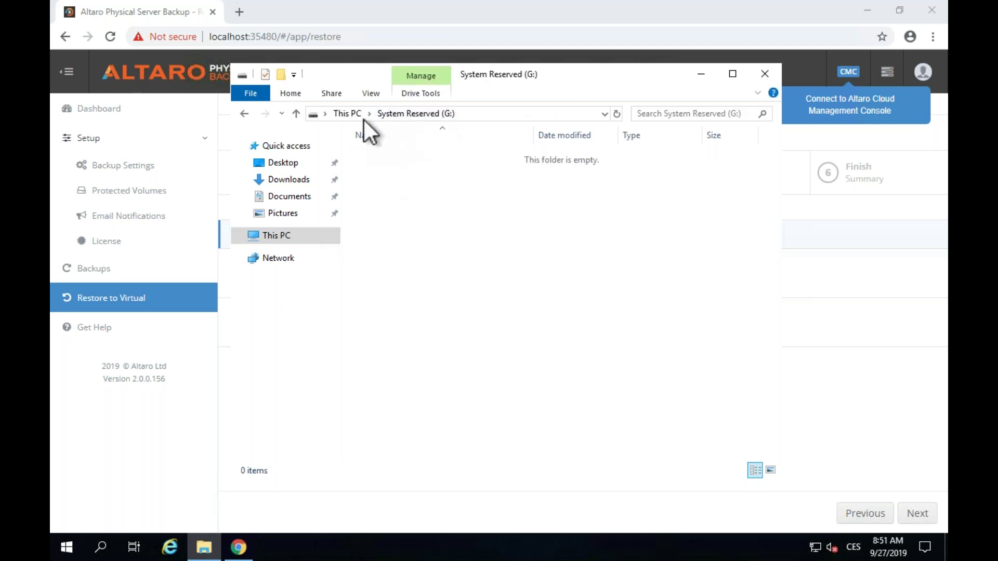
# Step: Browse the mounted Windows (H:) volume to the Documents folder of the non-public user profile under Users
pyautogui.click(347, 115)
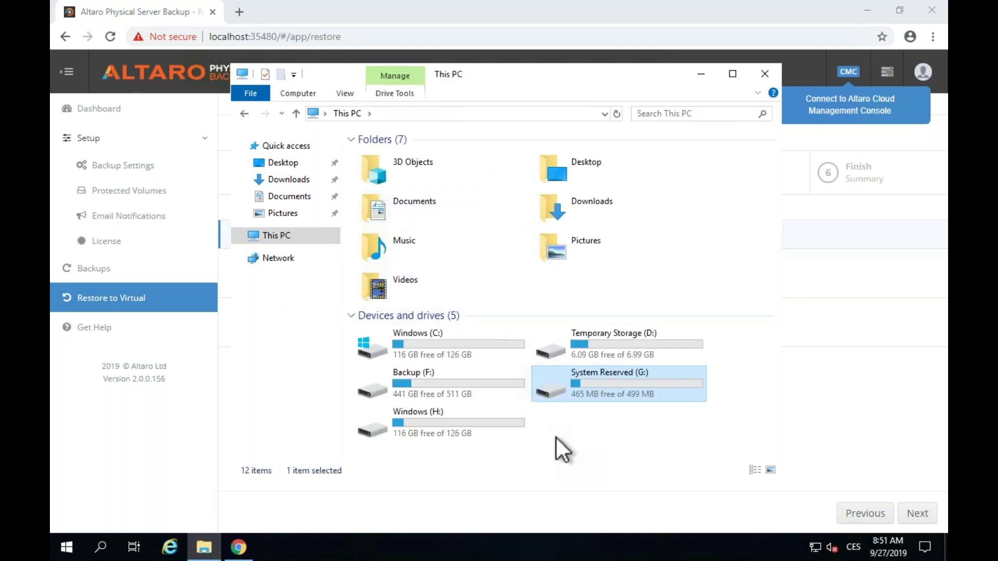
pyautogui.click(391, 424)
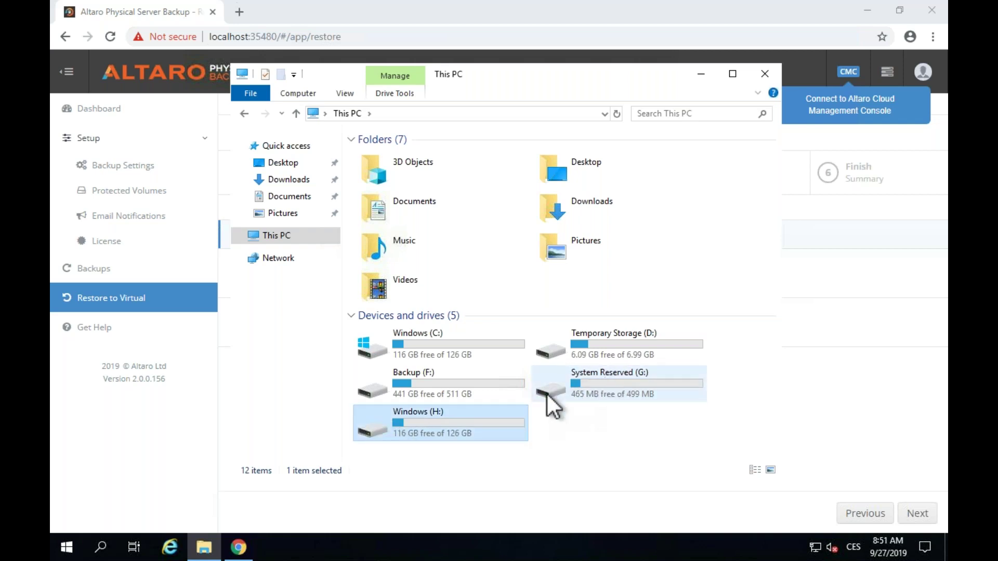
pyautogui.doubleClick(379, 420)
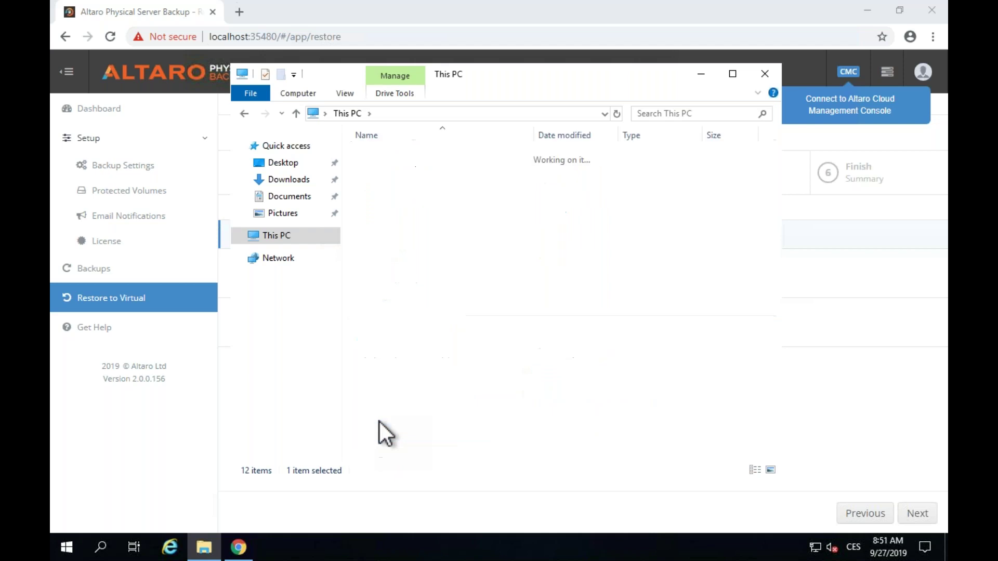
pyautogui.doubleClick(363, 215)
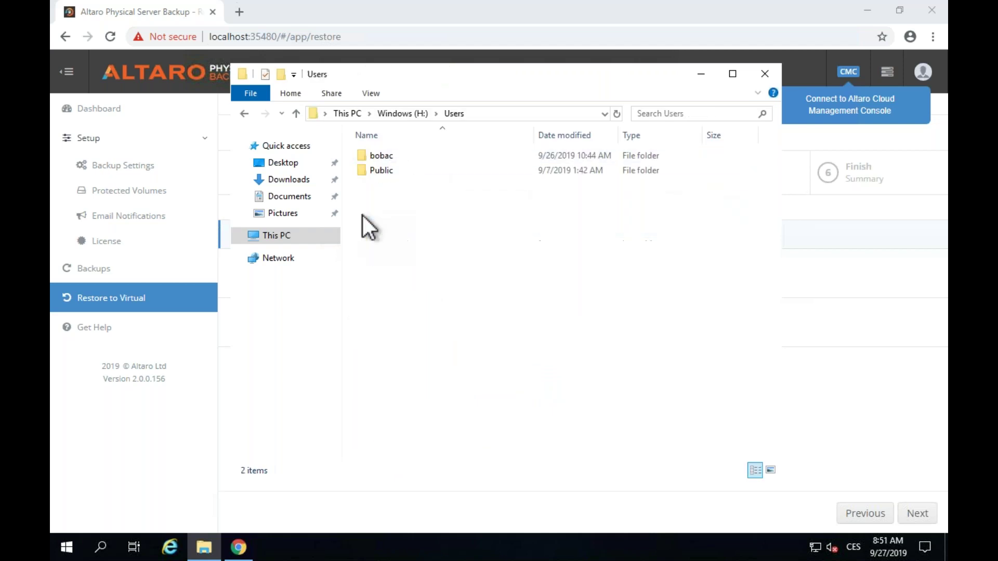
pyautogui.doubleClick(359, 156)
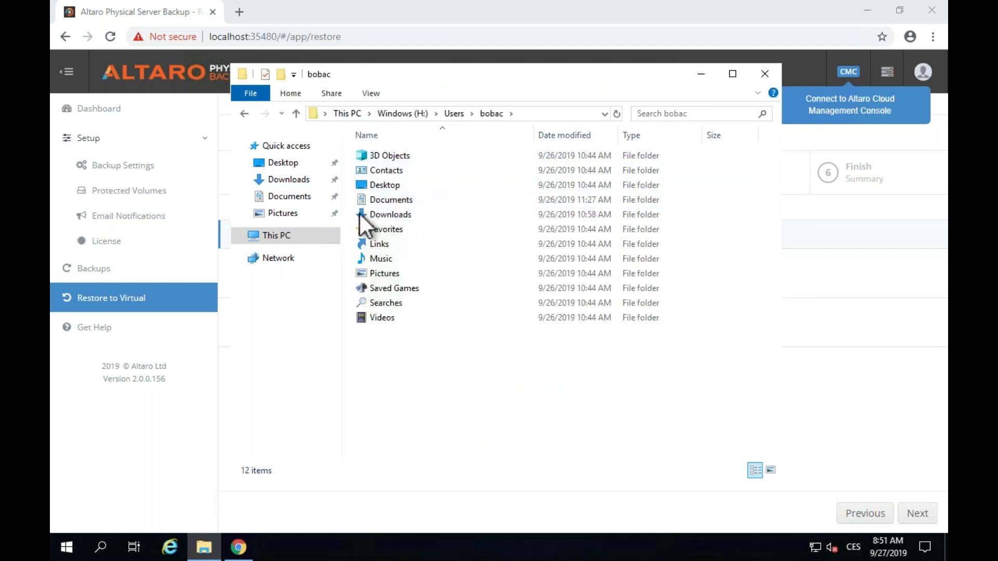
pyautogui.click(369, 202)
pyautogui.doubleClick(411, 200)
# Step: View the contents of New Text Document in the restored Documents folder, then close the file and File Explorer
pyautogui.click(381, 158)
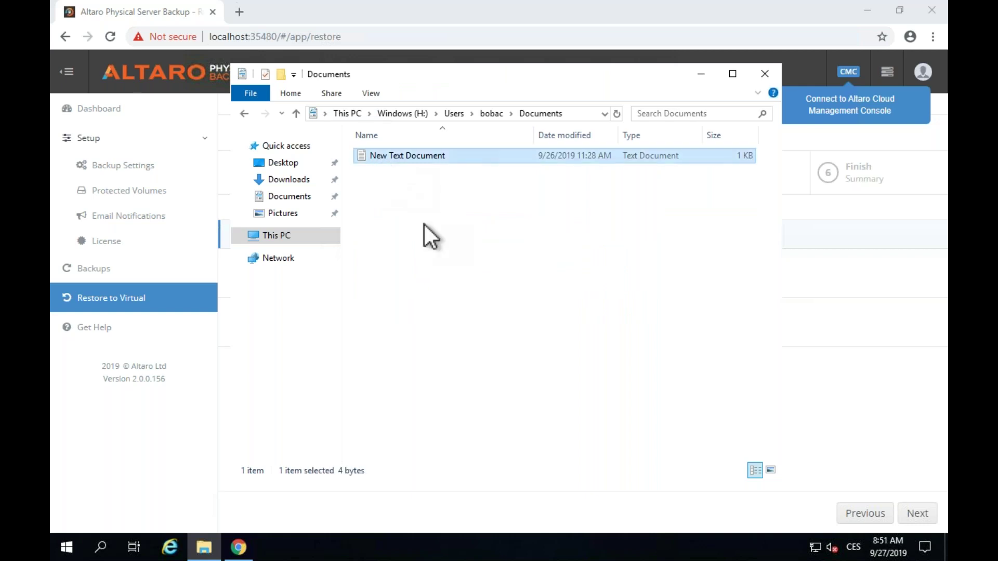
pyautogui.doubleClick(359, 154)
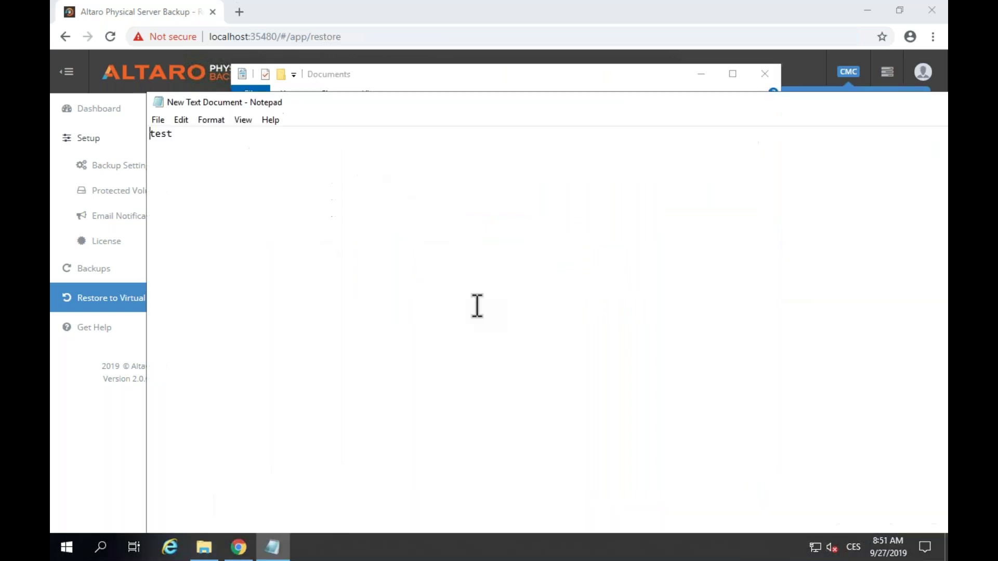
pyautogui.doubleClick(157, 101)
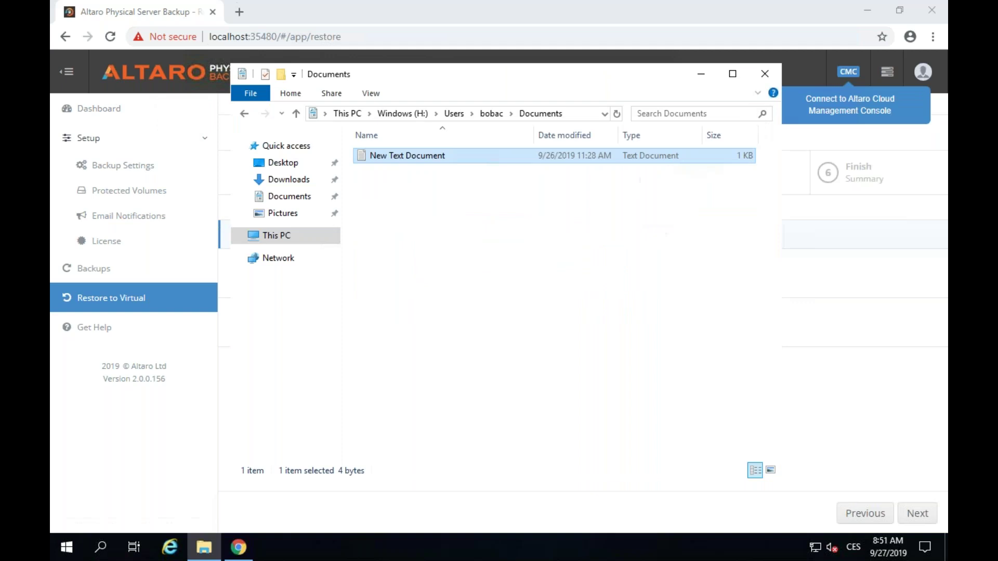
pyautogui.click(764, 73)
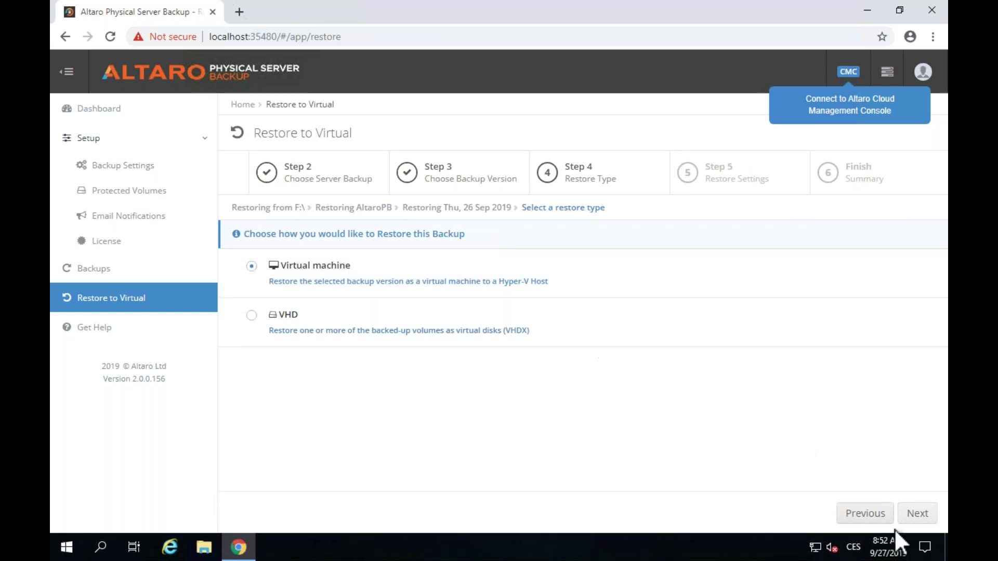
# Step: Continue the restore as a virtual machine and review the Hyper-V host, virtual machine name, memory and location settings
pyautogui.click(918, 514)
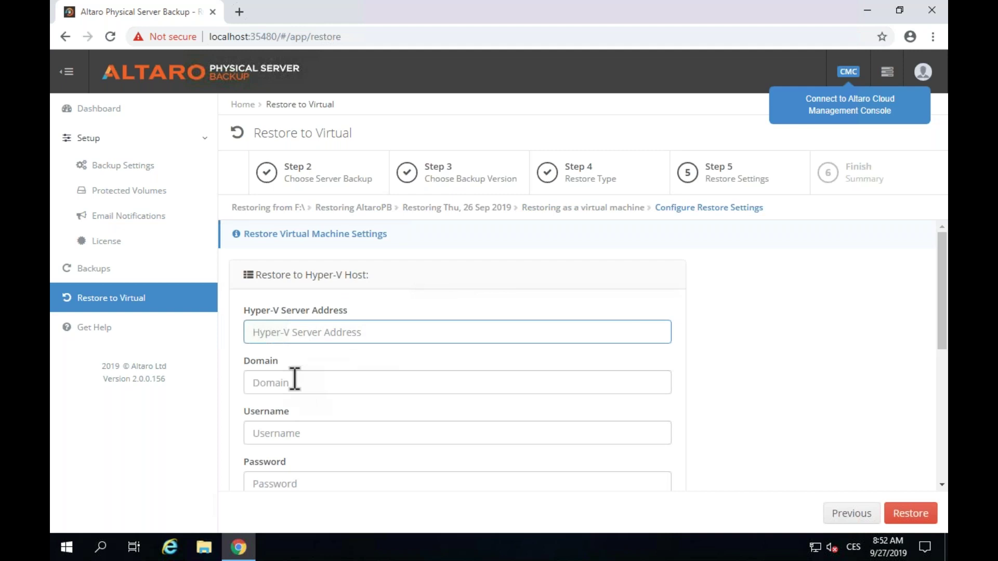
pyautogui.scroll(-5, 361, 461)
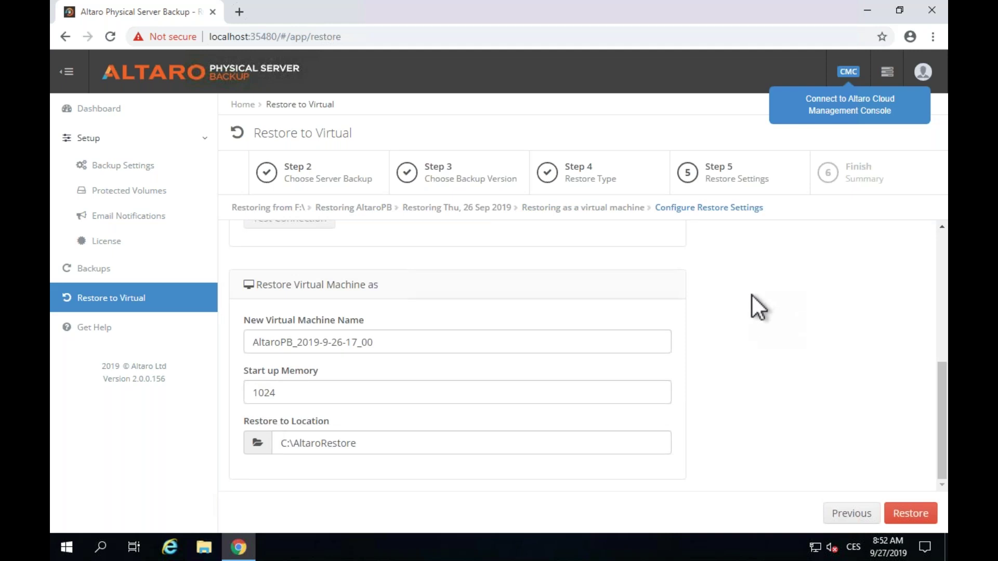
pyautogui.scroll(6, 752, 295)
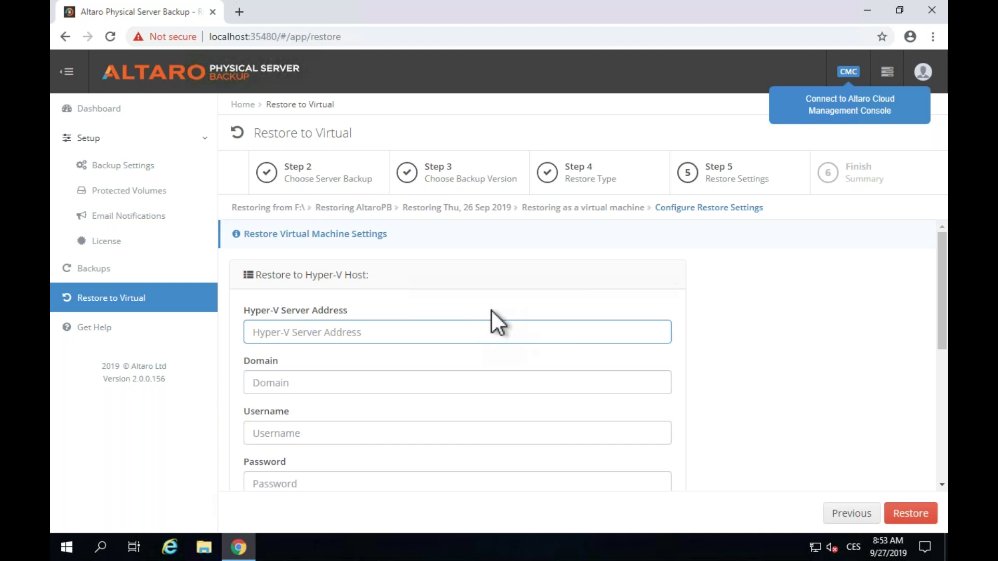
# Step: Switch to the Altaro Backup PSB a 365 presentation in Google Slides, present it from slide 16 and advance to the Otázky? slide
pyautogui.press('super+Tab')
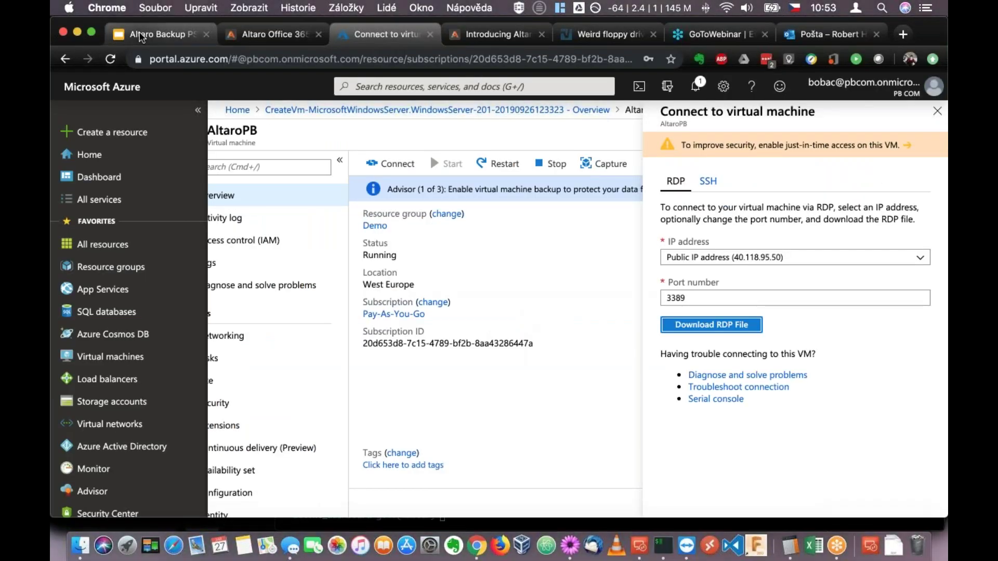
pyautogui.click(139, 36)
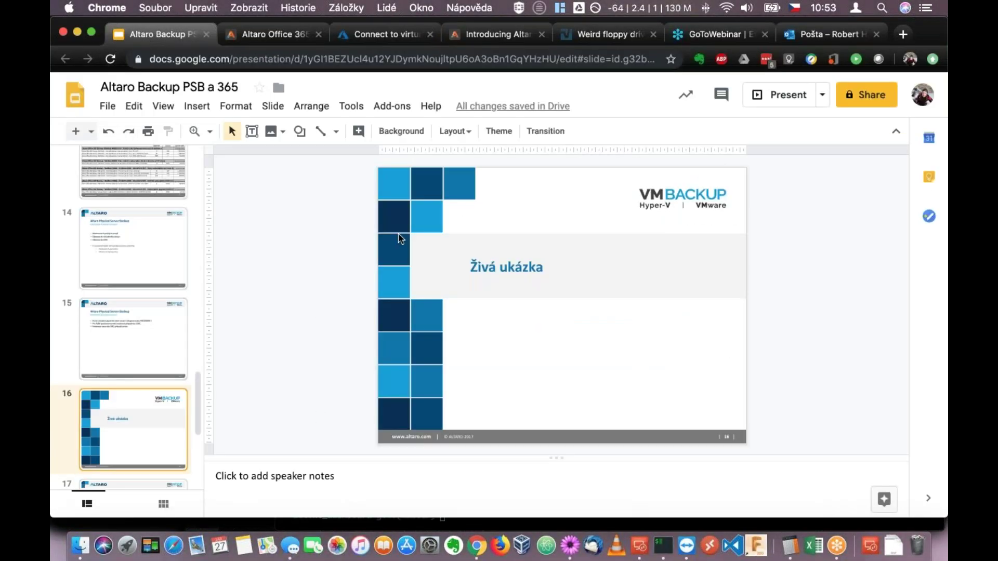
pyautogui.click(776, 99)
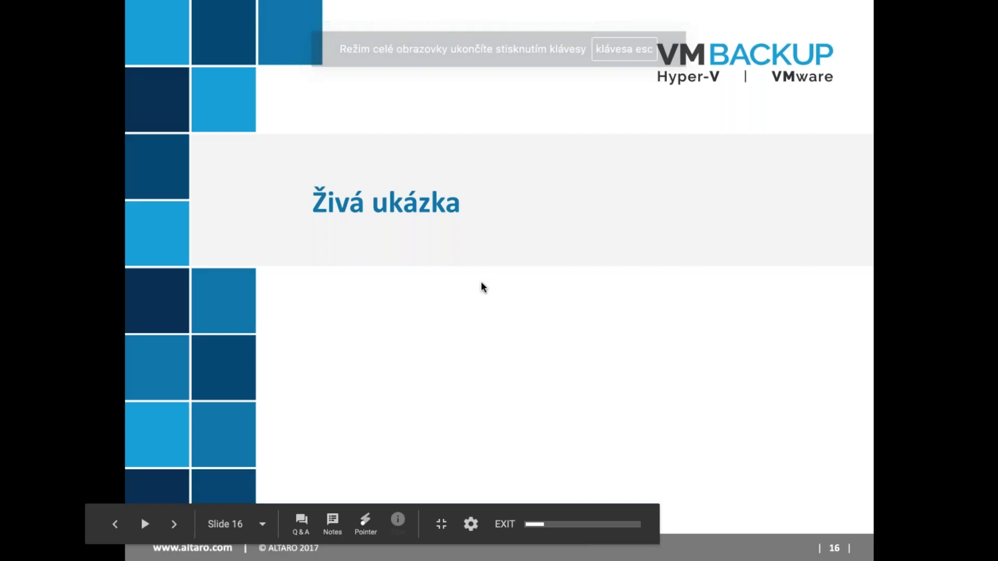
pyautogui.press('Right')
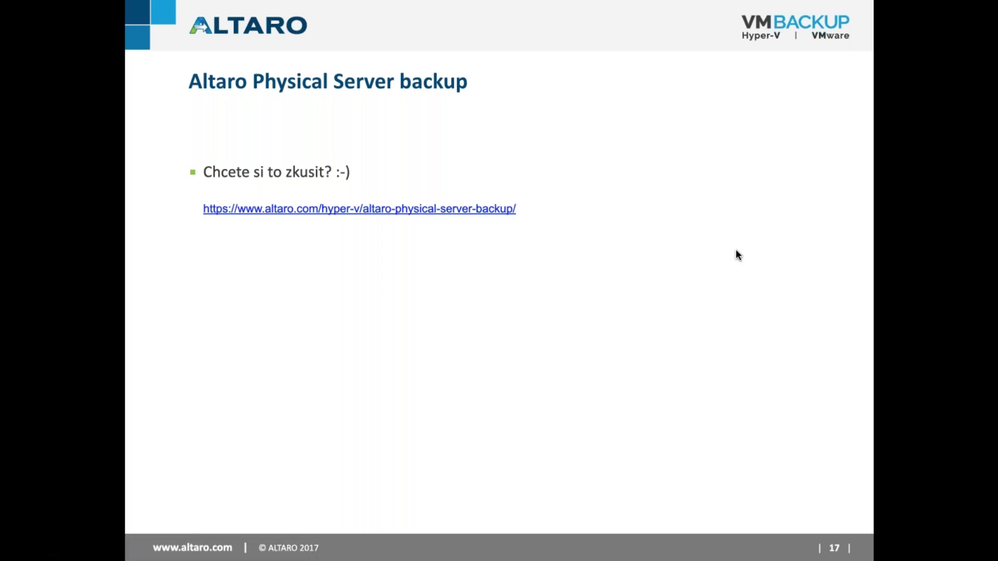
pyautogui.press('Right')
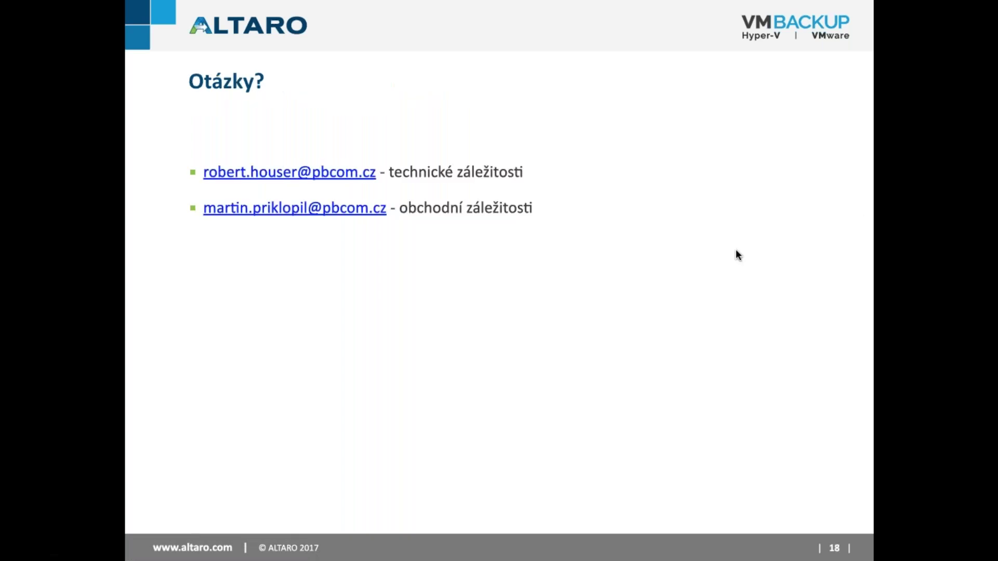